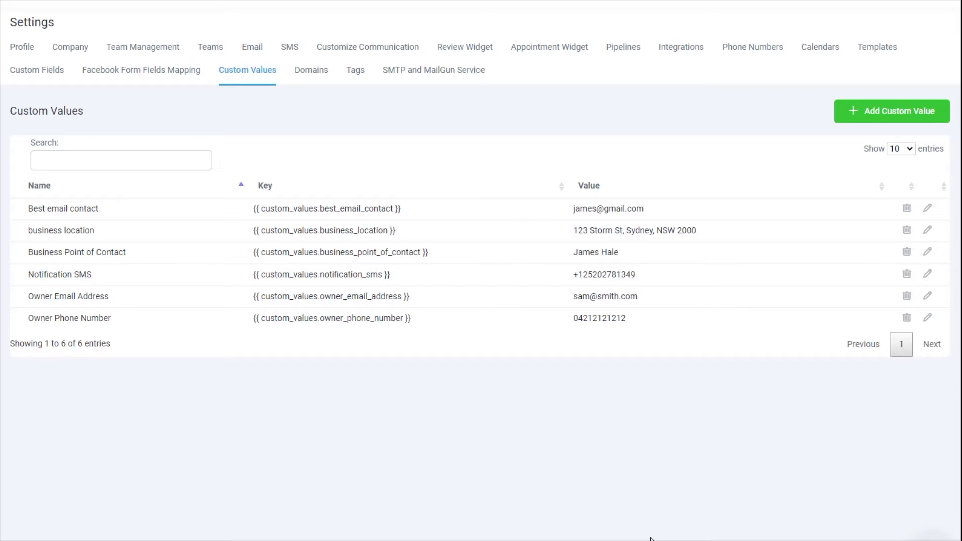
click(905, 119)
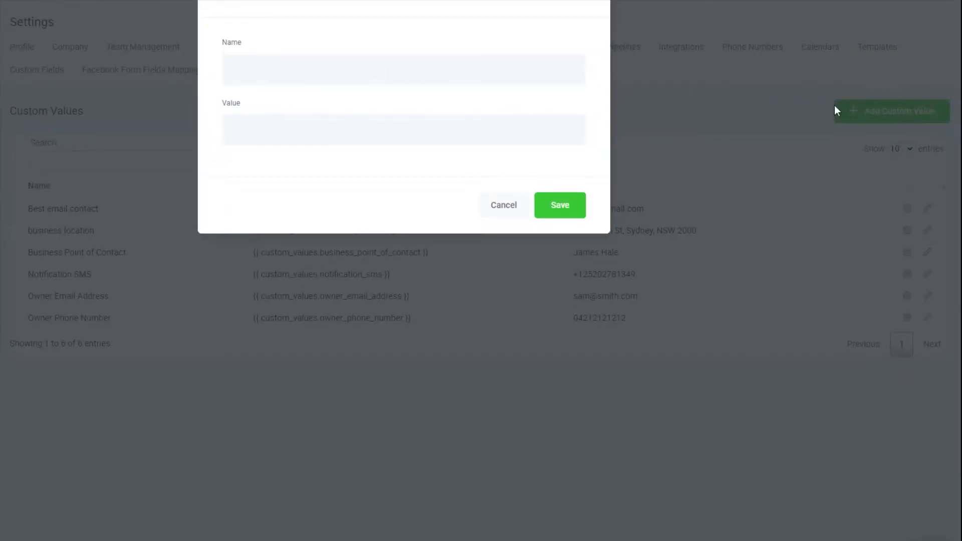
click(303, 71)
text(Head Office Best Phone Number)
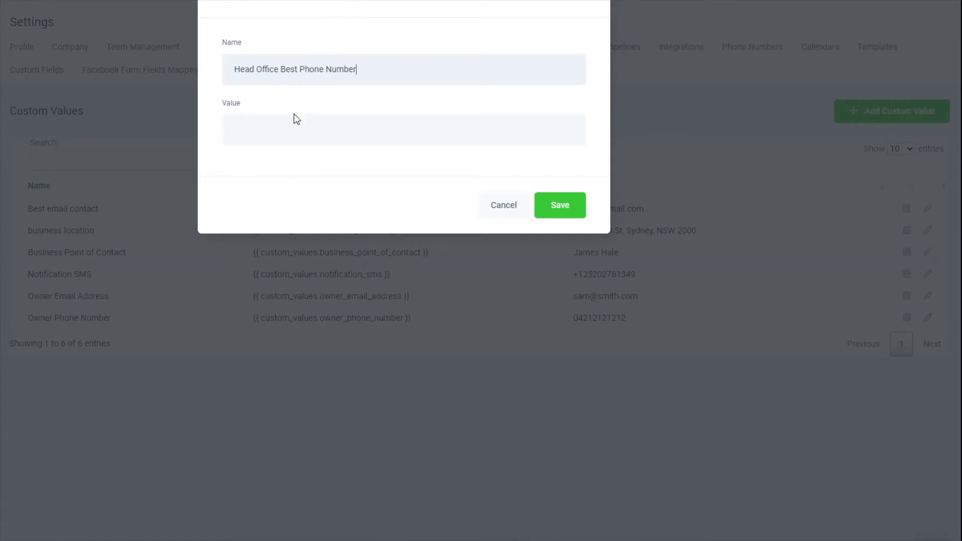
click(281, 136)
click(573, 213)
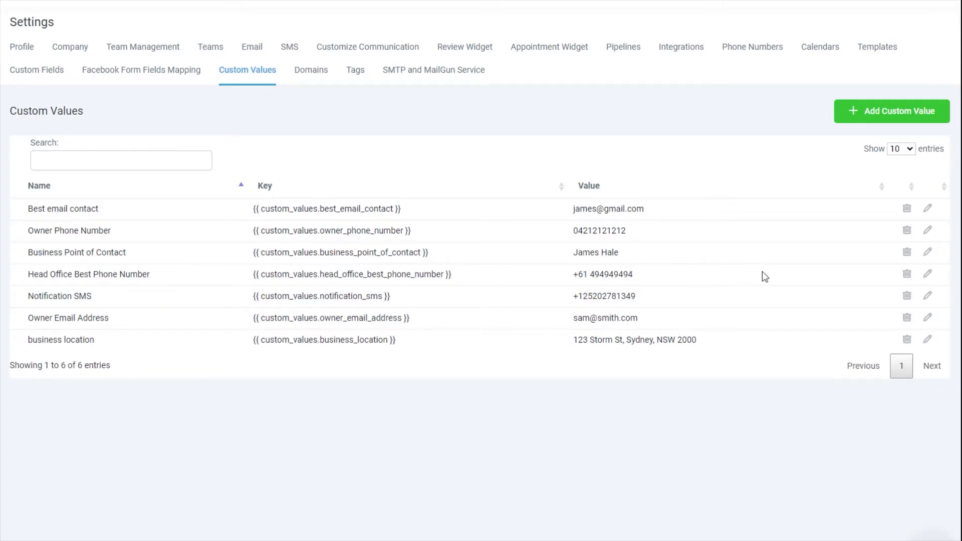
Reopen the Head Office Best Phone Number value to check it, then close it unchanged.
click(928, 274)
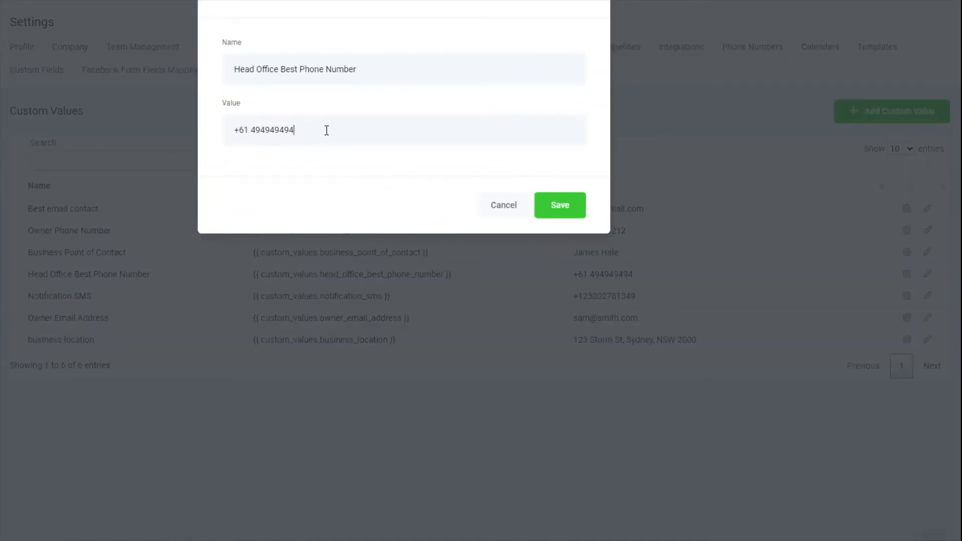
drag(327, 129, 125, 136)
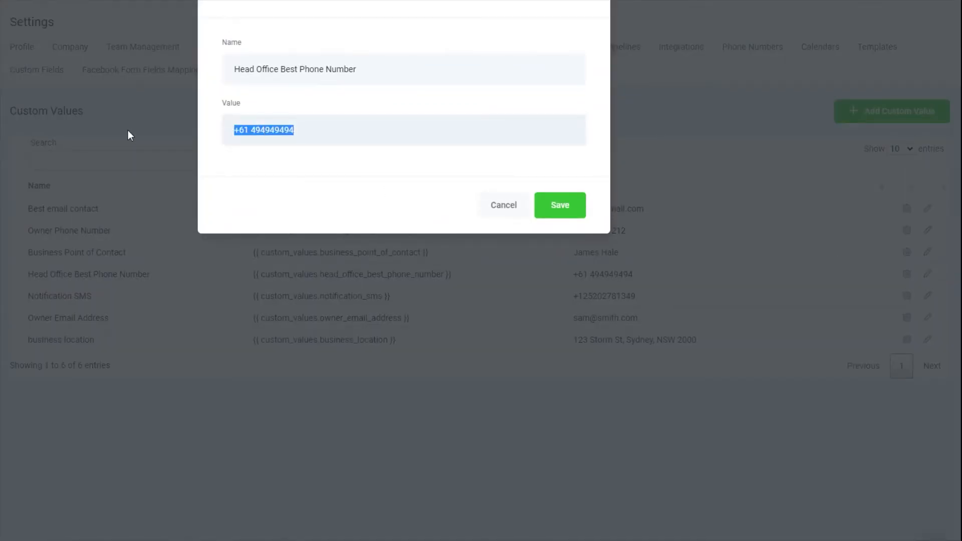
click(126, 132)
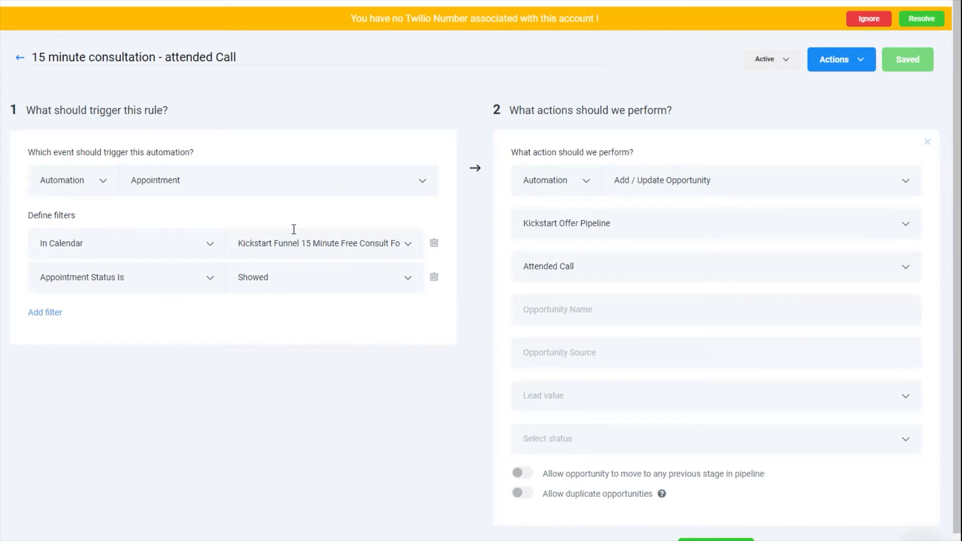
Add a new Send Sms action to the rule.
scroll(293, 229, down, 1)
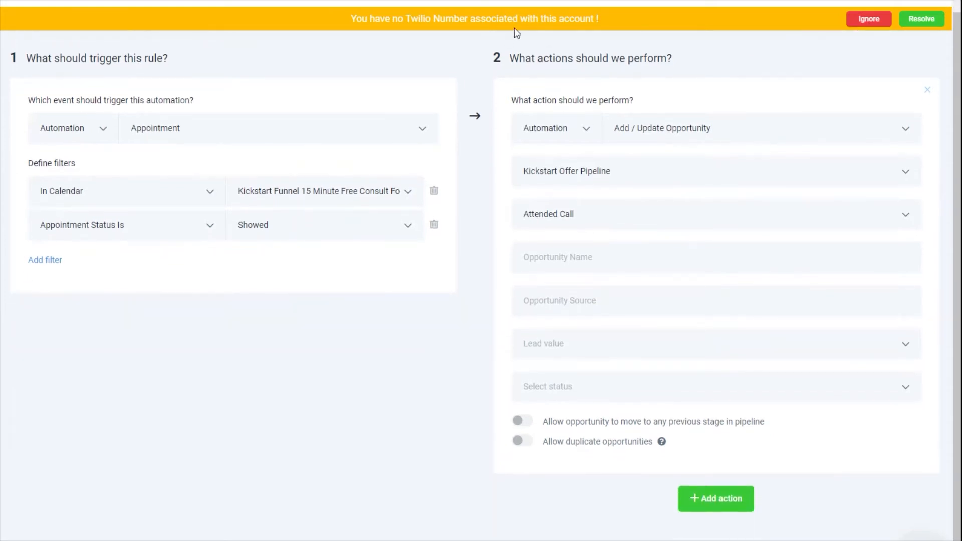
click(717, 500)
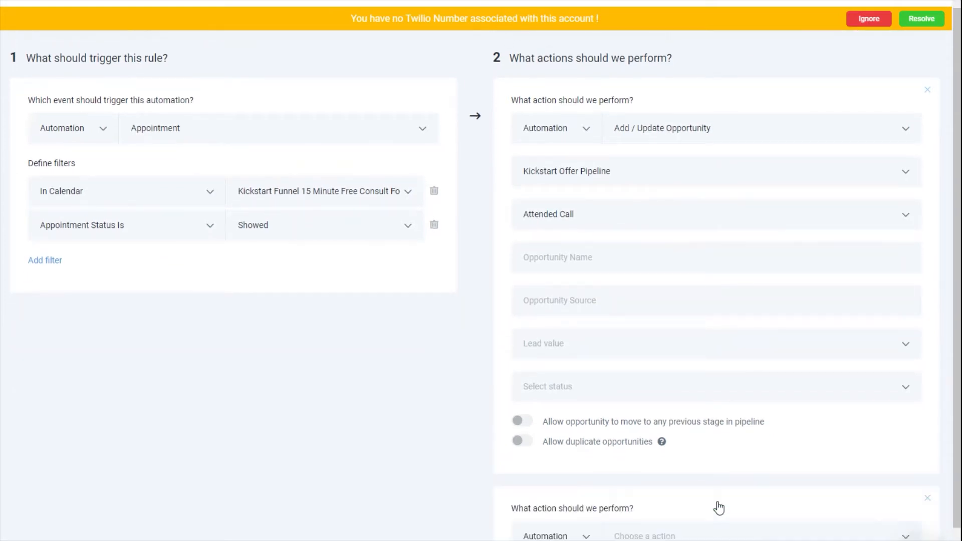
click(663, 472)
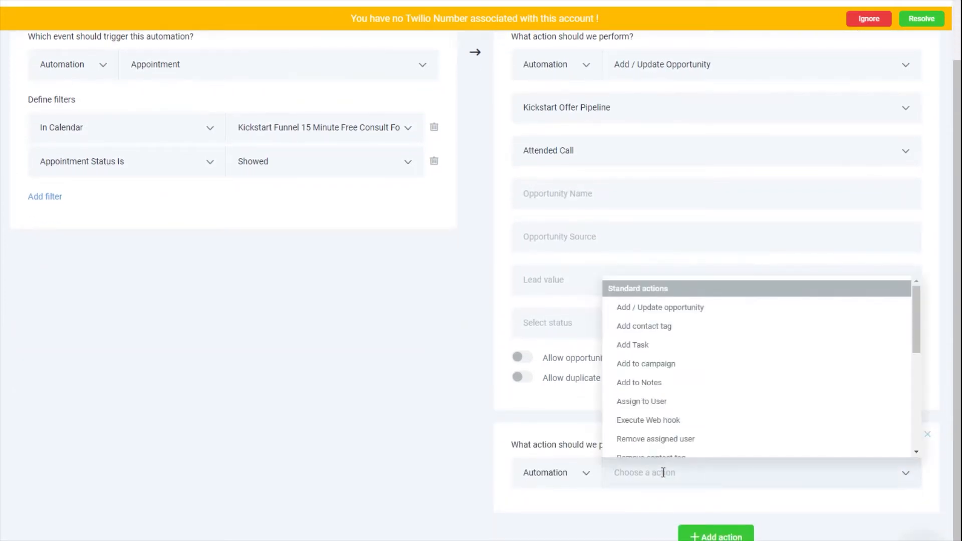
scroll(655, 422, down, 3)
click(654, 421)
scroll(709, 377, down, 5)
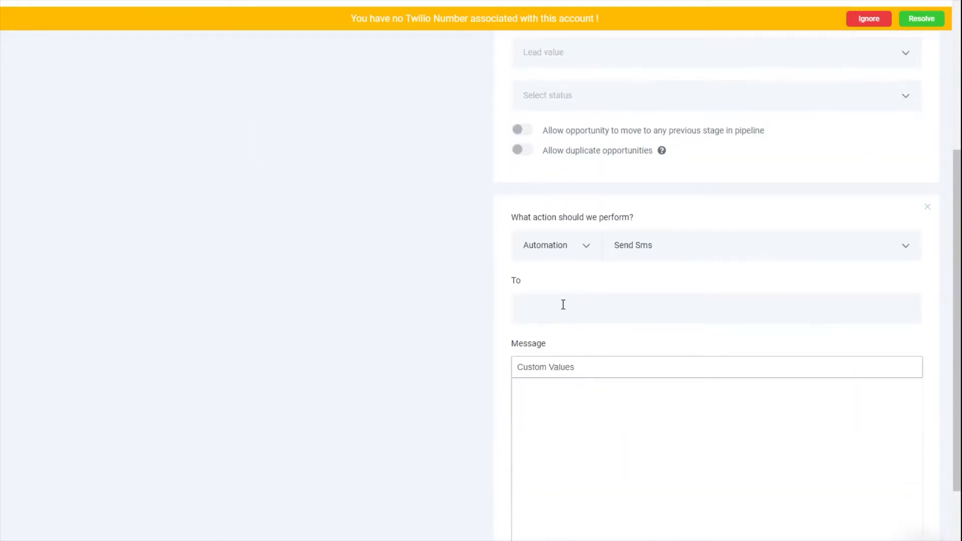
Insert the Custom Values > Notification SMS merge field into the SMS message body.
click(558, 311)
scroll(581, 309, down, 2)
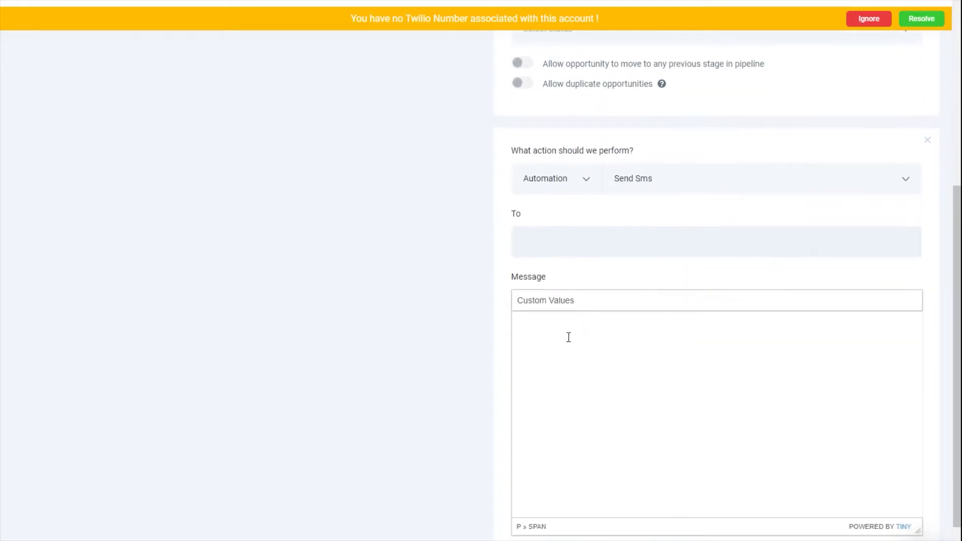
click(567, 337)
click(555, 304)
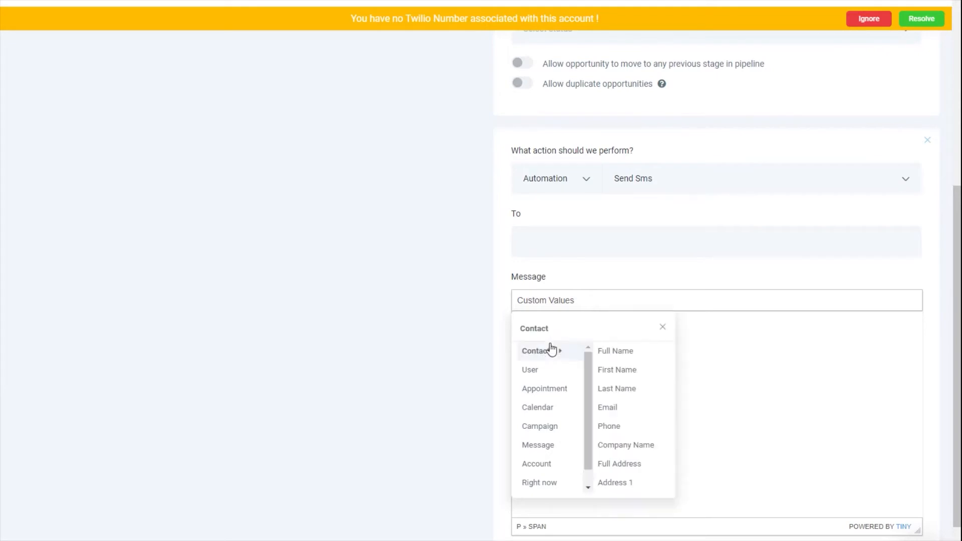
scroll(549, 488, down, 1)
mouse_move(549, 488)
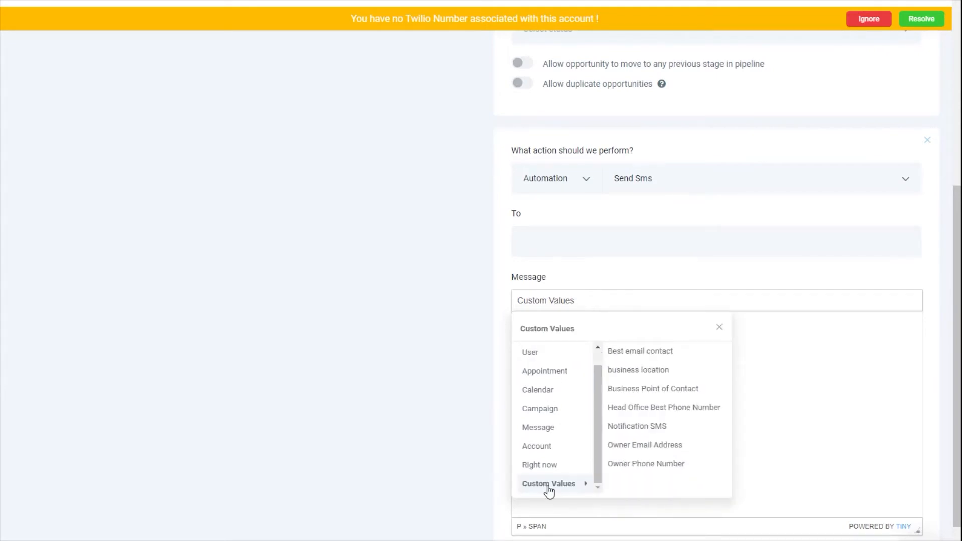
click(642, 426)
Move the {{custom_values.notification_sms}} placeholder from the message into the To field.
drag(707, 327, 503, 341)
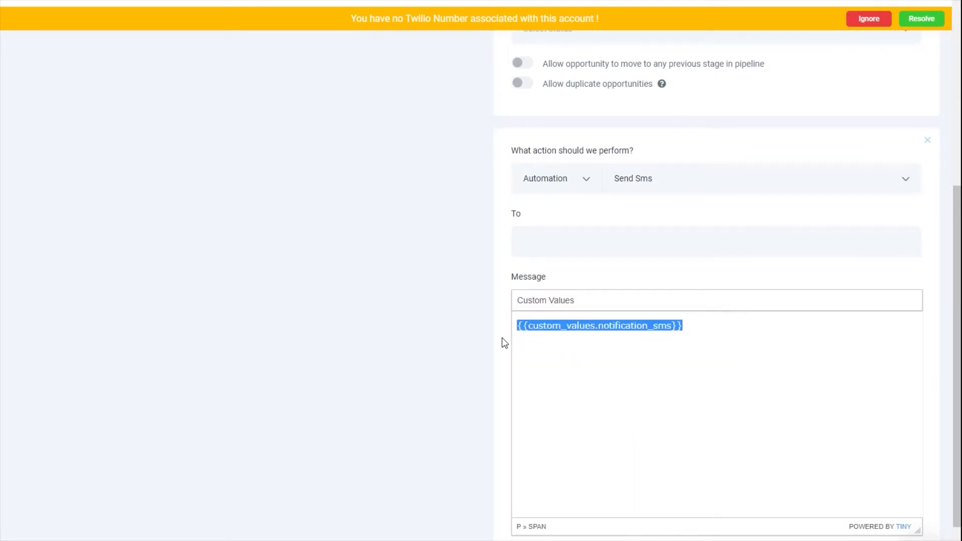
right_click(546, 323)
click(576, 354)
click(535, 232)
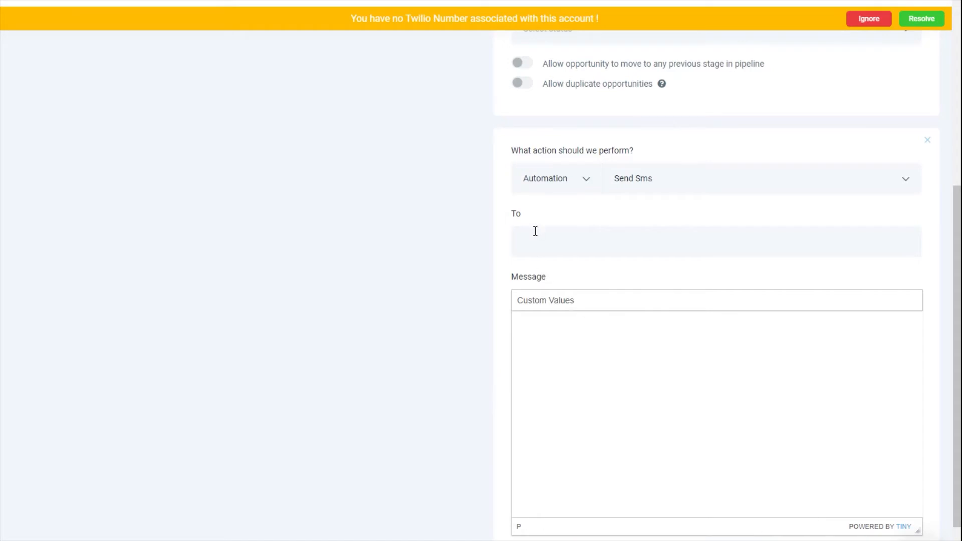
right_click(535, 239)
click(562, 332)
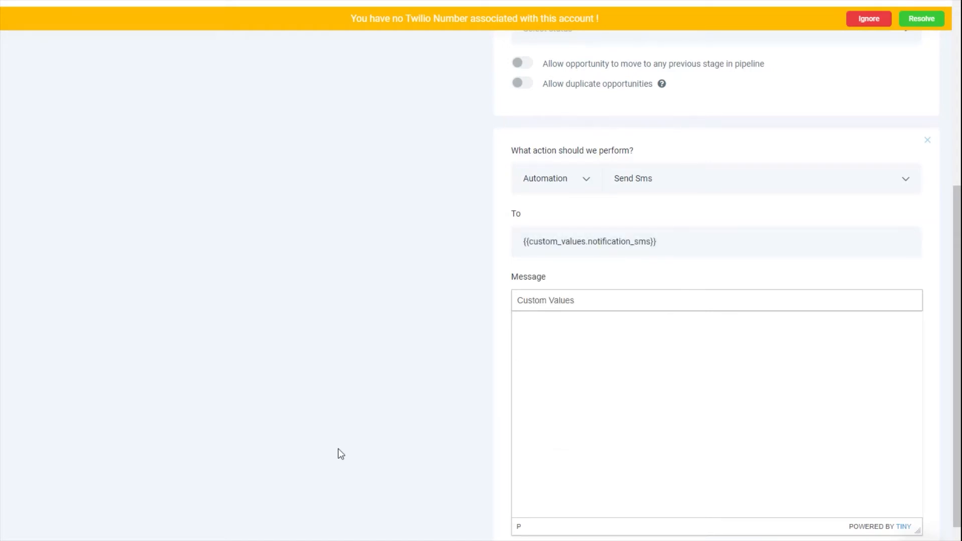
drag(668, 247, 479, 262)
click(425, 279)
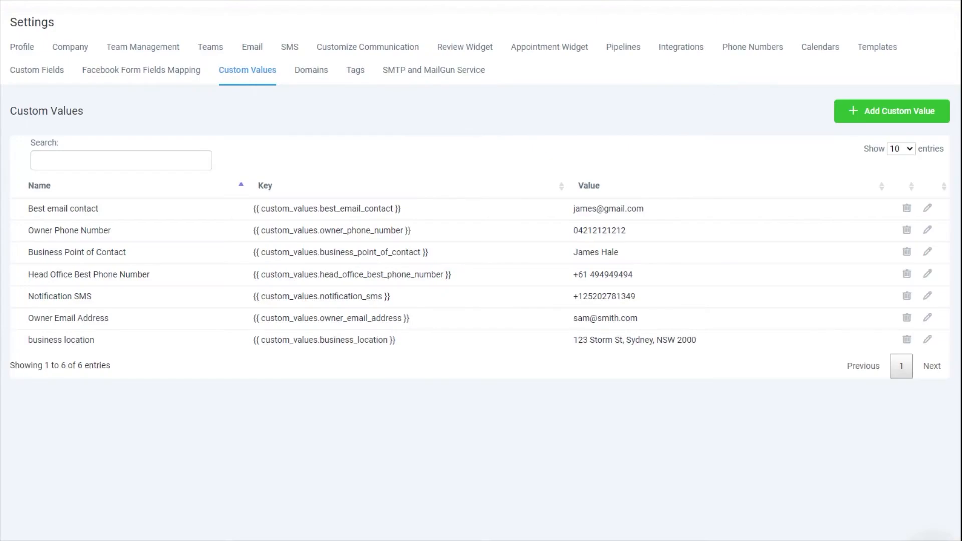
mouse_move(28, 297)
mouse_down()
mouse_move(557, 284)
mouse_move(672, 307)
mouse_up()
click(929, 295)
triple_click(289, 132)
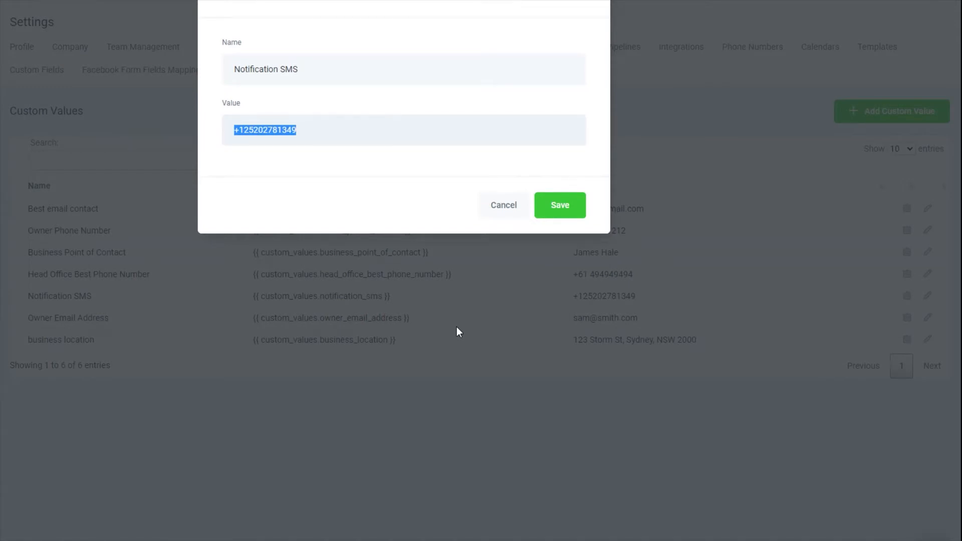
click(502, 206)
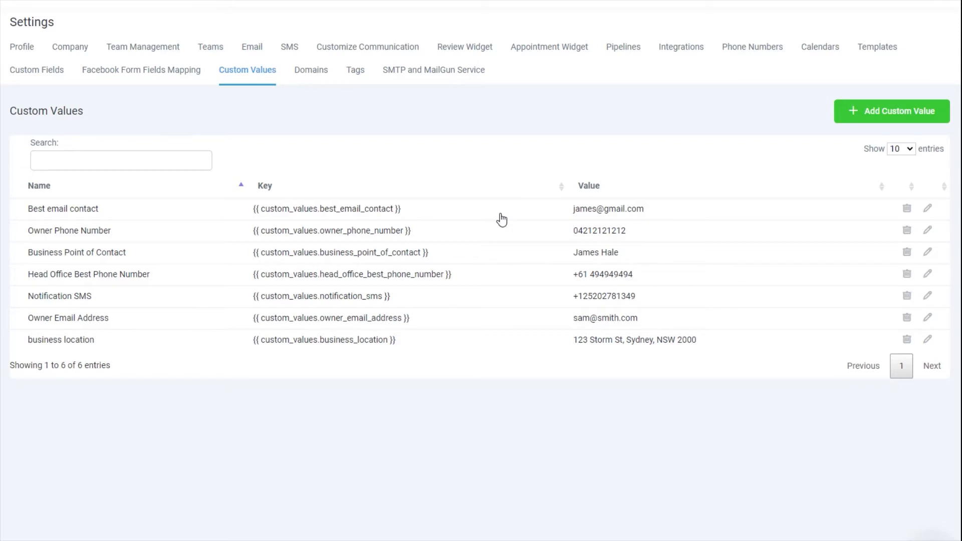
drag(703, 340, 32, 342)
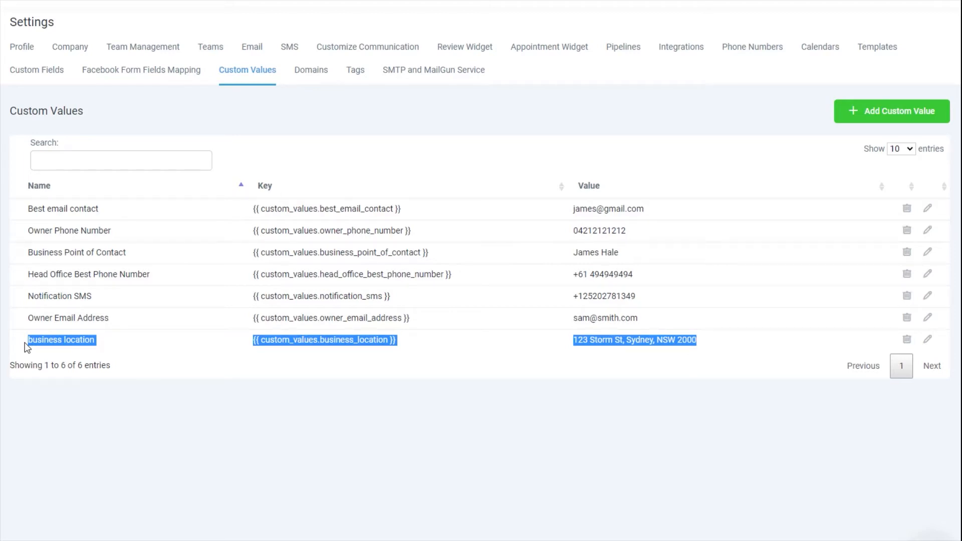
click(660, 386)
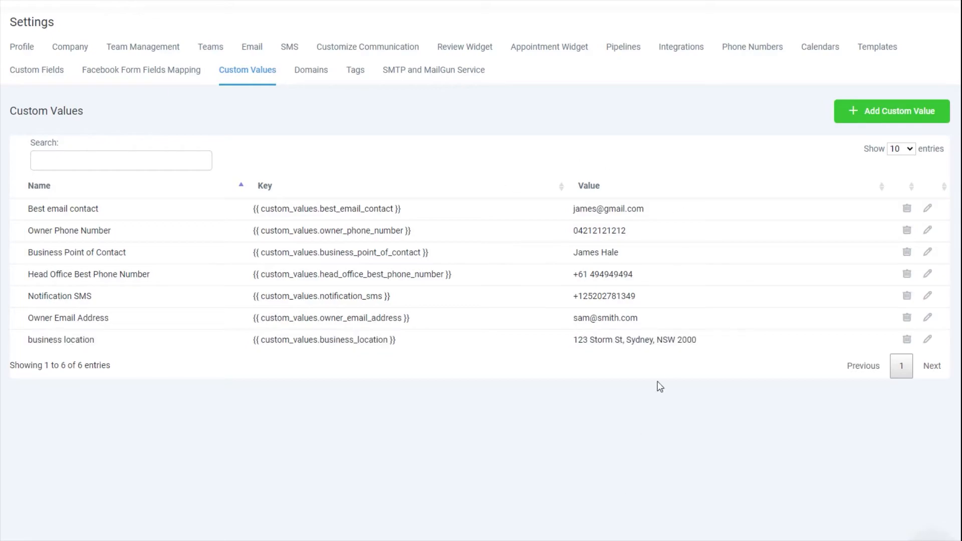
Create a 'Weekly Meeting Location' custom value holding Head Office and save it.
click(879, 111)
click(437, 76)
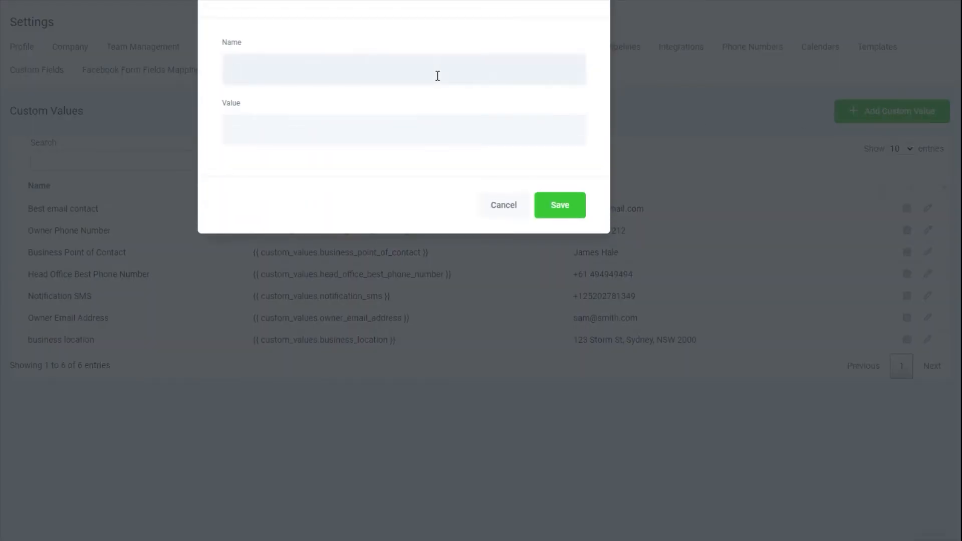
text(Weekly Meeting Location)
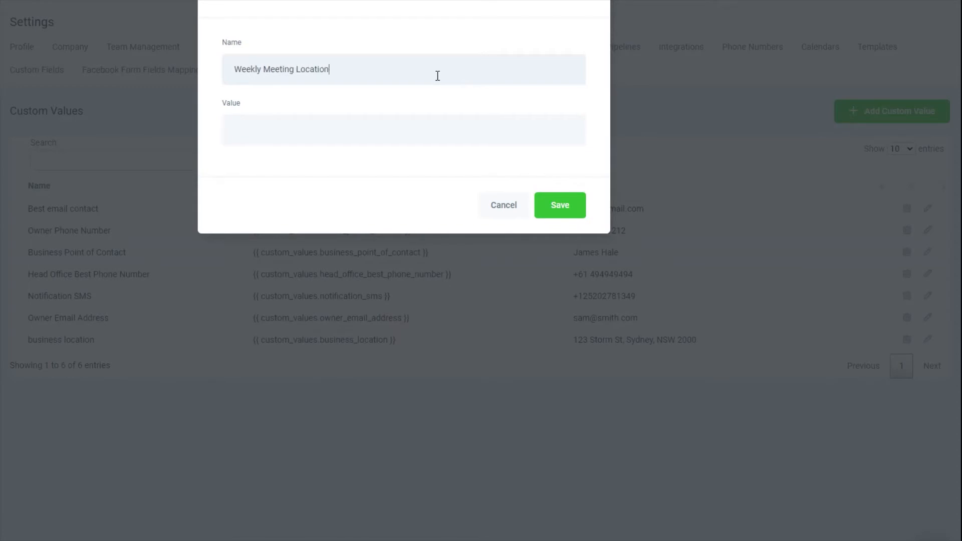
click(437, 125)
text(Head Office)
click(571, 203)
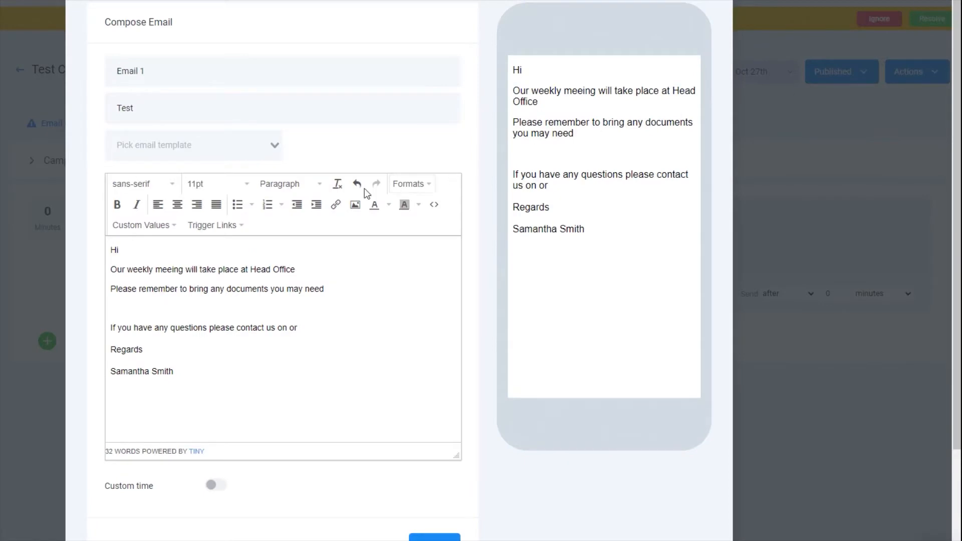
Browse the email's merge-field categories, ending on the account's Custom Values list.
click(174, 249)
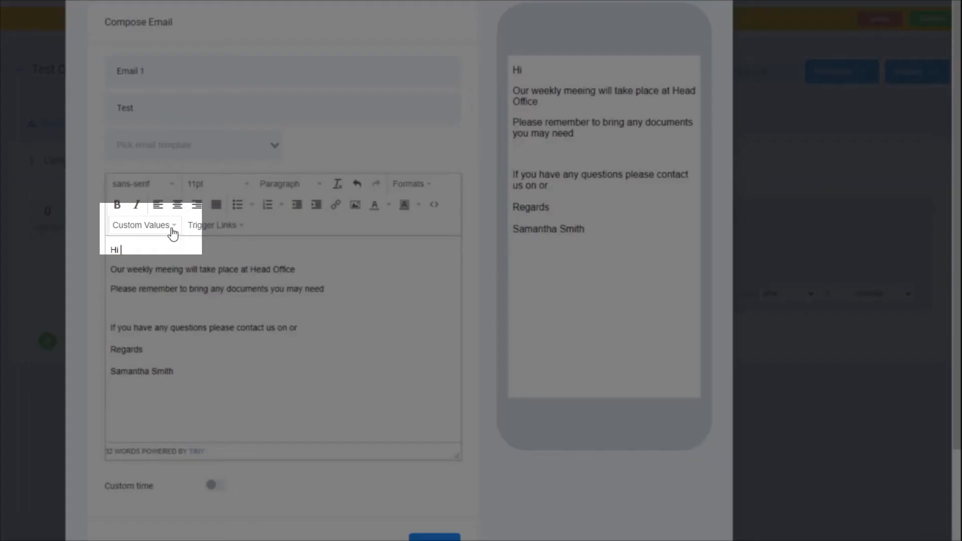
click(173, 229)
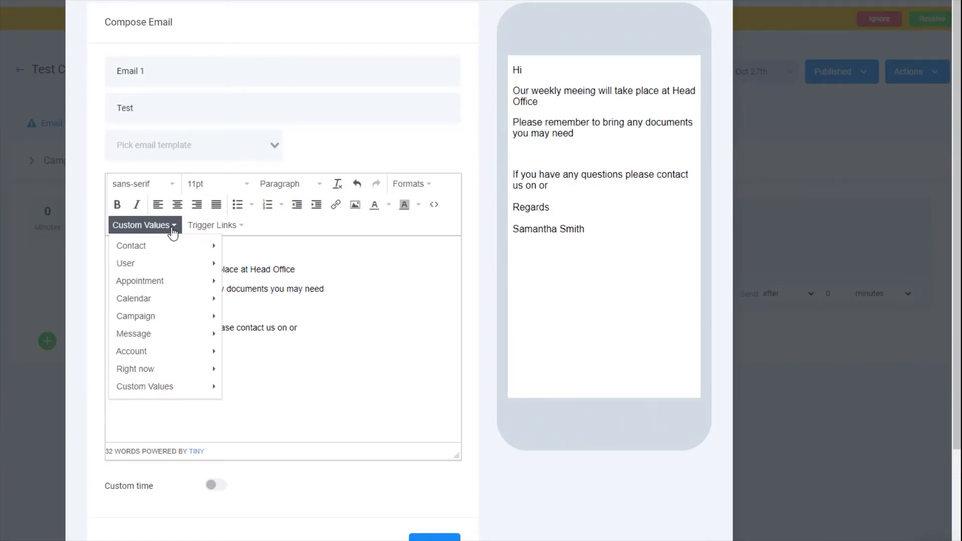
mouse_move(180, 244)
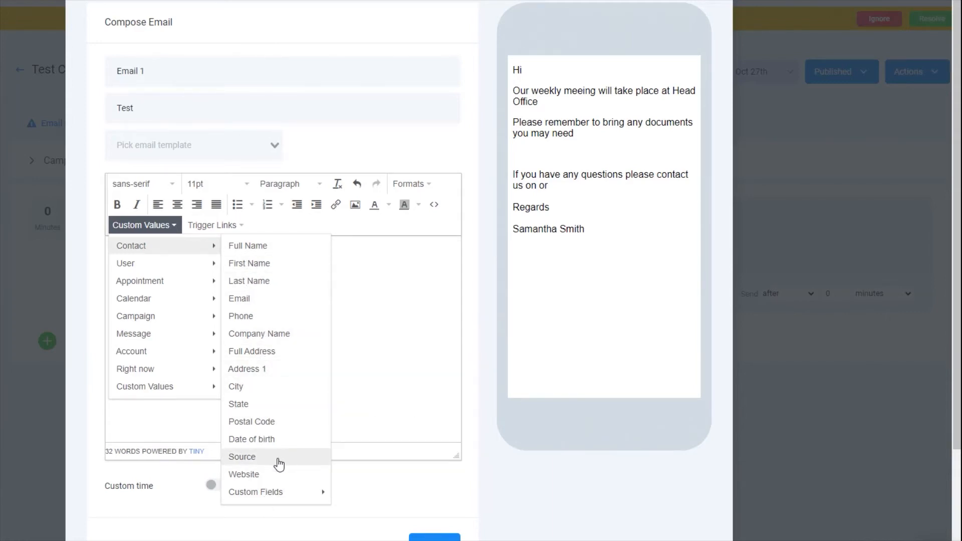
mouse_move(277, 493)
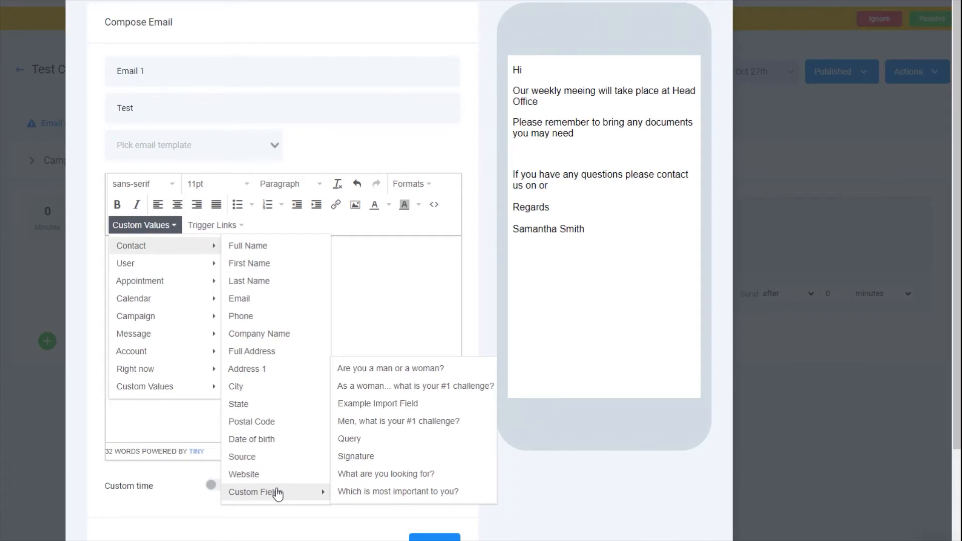
mouse_move(125, 265)
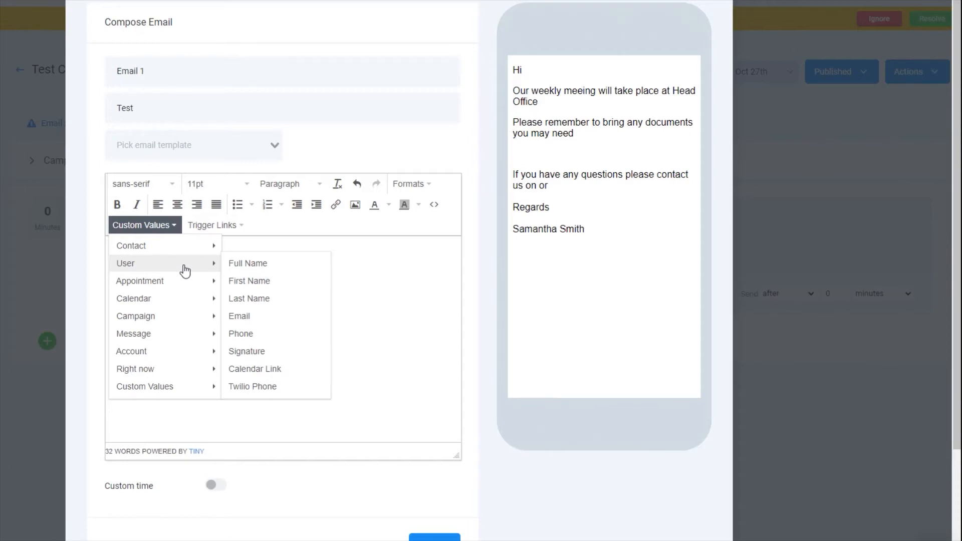
mouse_move(187, 288)
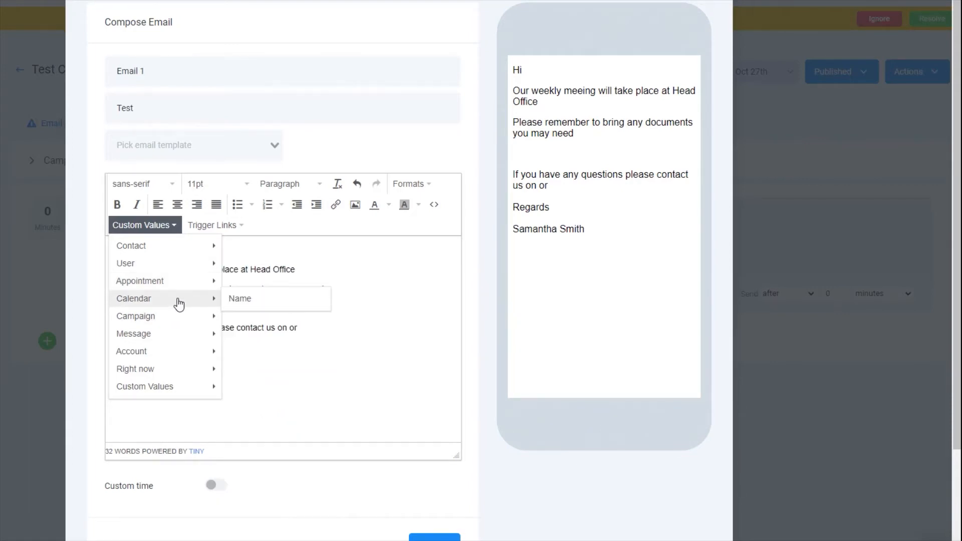
mouse_move(172, 319)
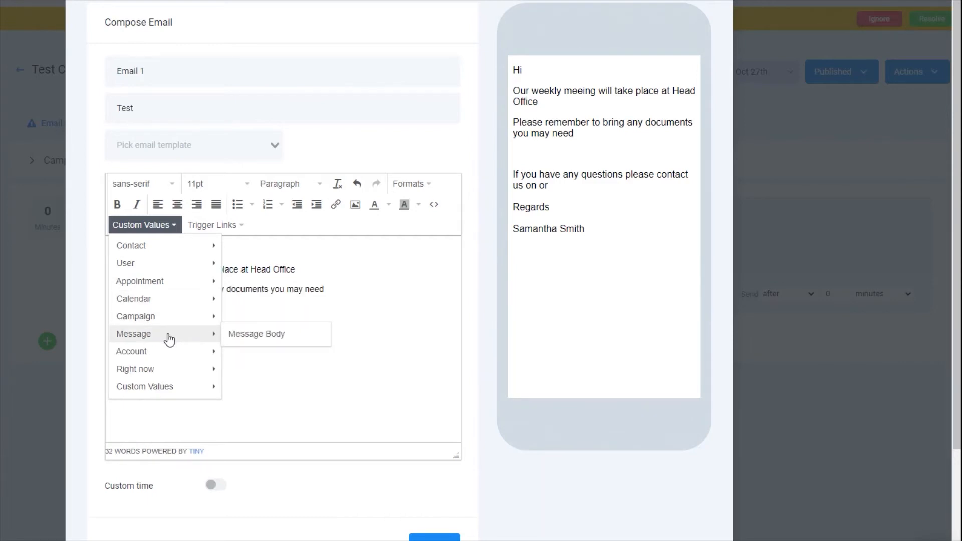
mouse_move(167, 360)
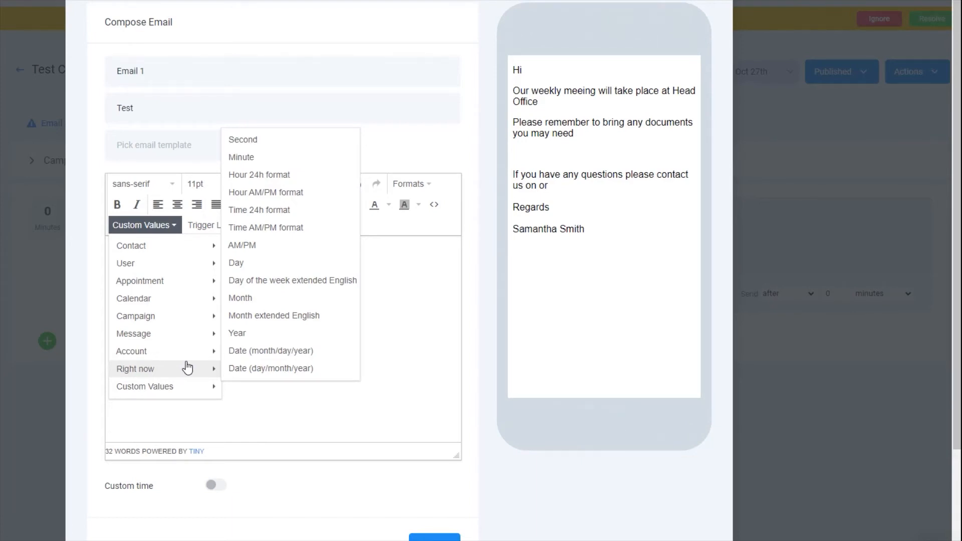
mouse_move(181, 395)
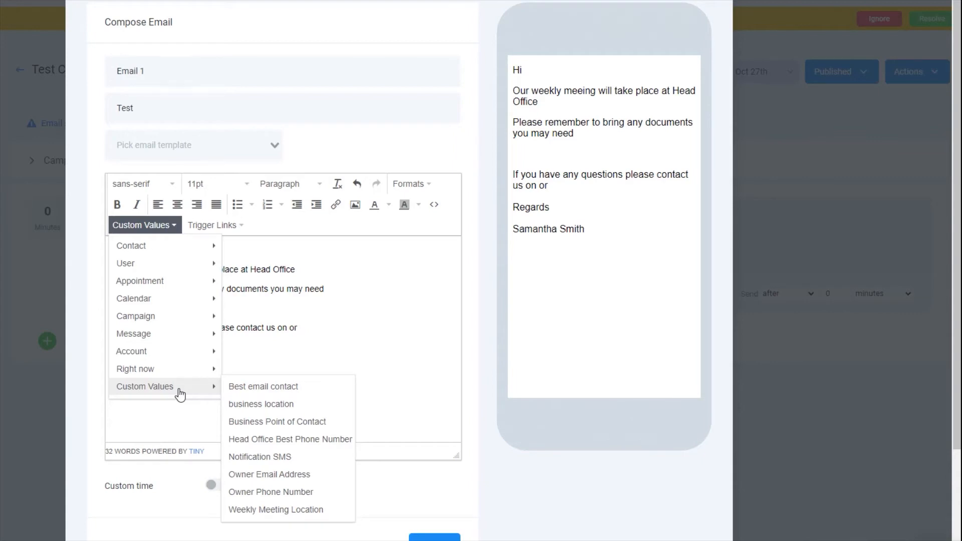
Insert the contact's First Name merge field after 'Hi'.
click(167, 229)
click(131, 246)
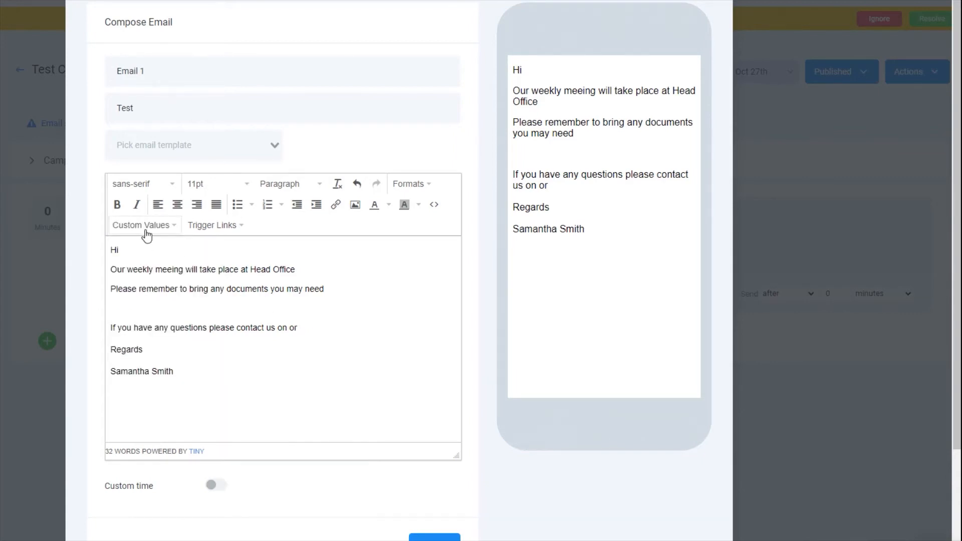
click(150, 230)
mouse_move(150, 254)
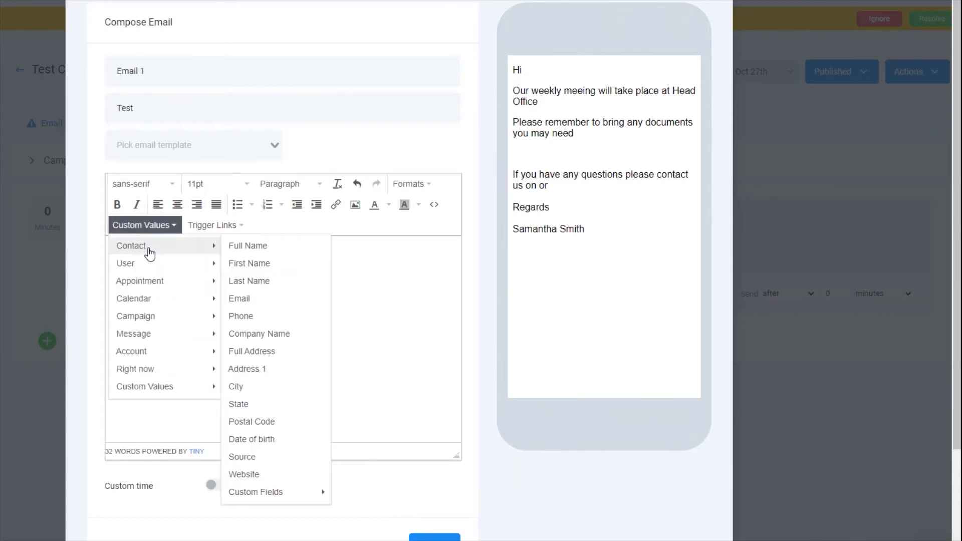
click(299, 270)
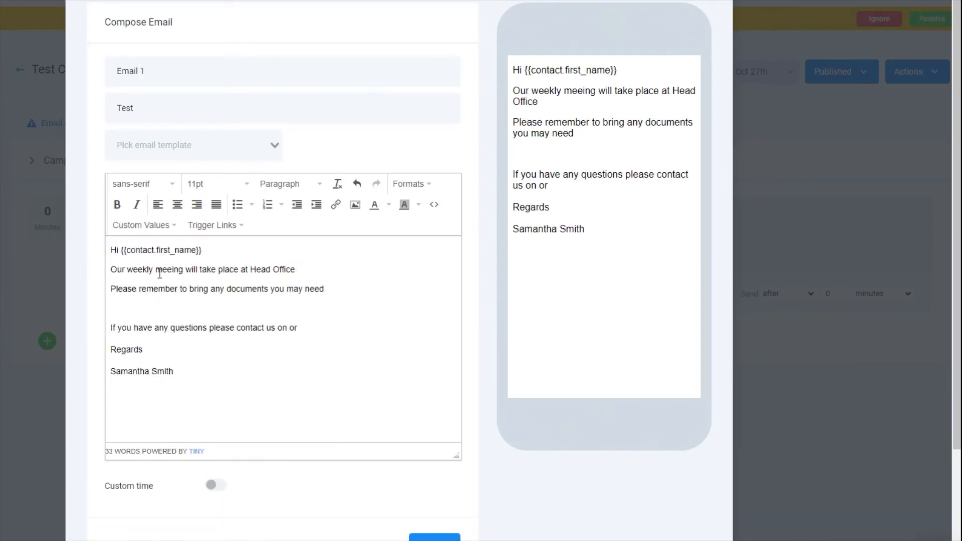
Replace the words 'Head Office' with the Weekly Meeting Location custom value.
drag(299, 271, 253, 273)
key(BackSpace)
click(145, 225)
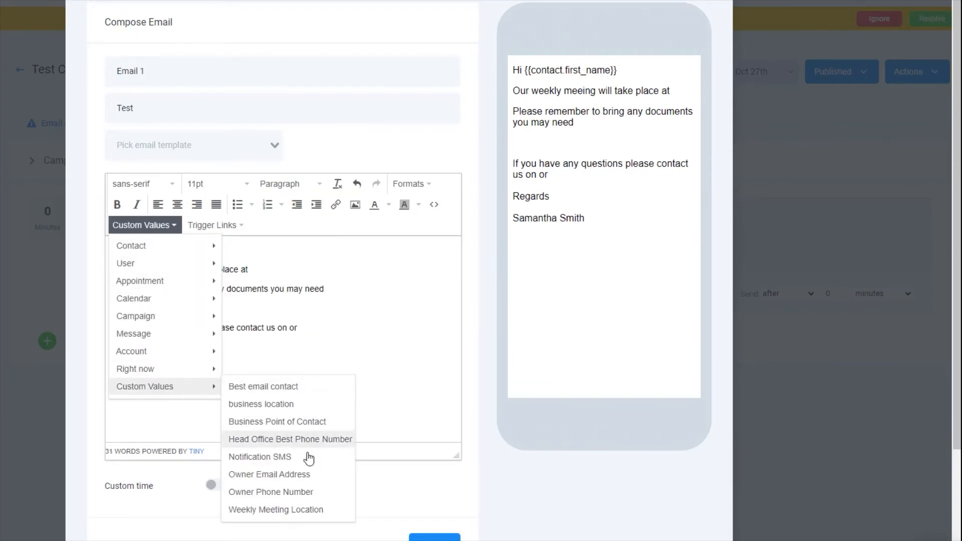
click(303, 511)
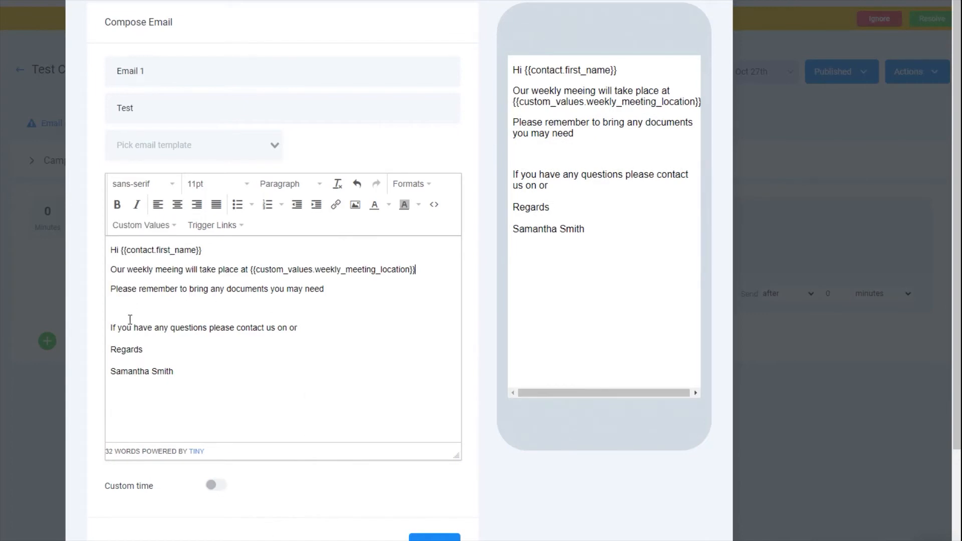
Insert the Account Phone and Account Email merge fields into the contact line.
click(288, 328)
click(165, 226)
mouse_move(163, 389)
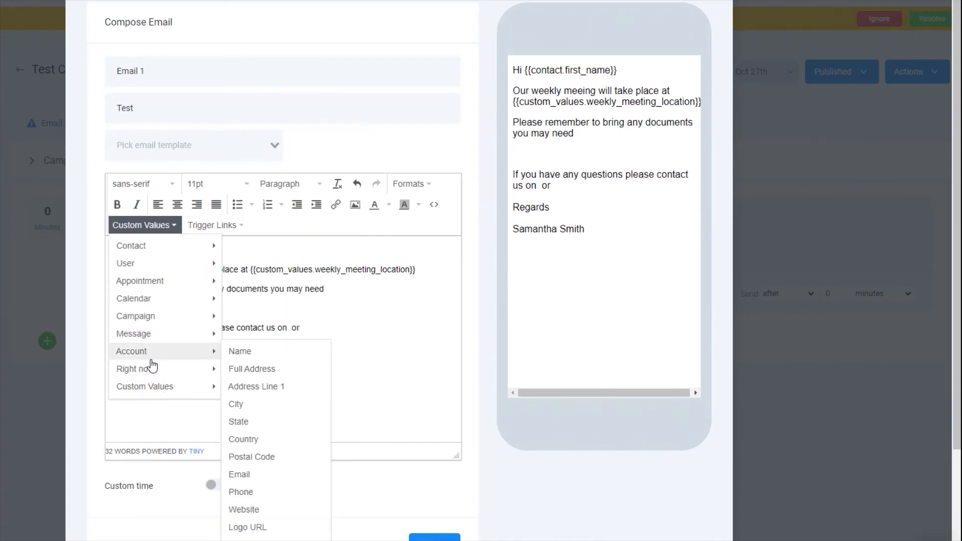
click(254, 493)
click(376, 327)
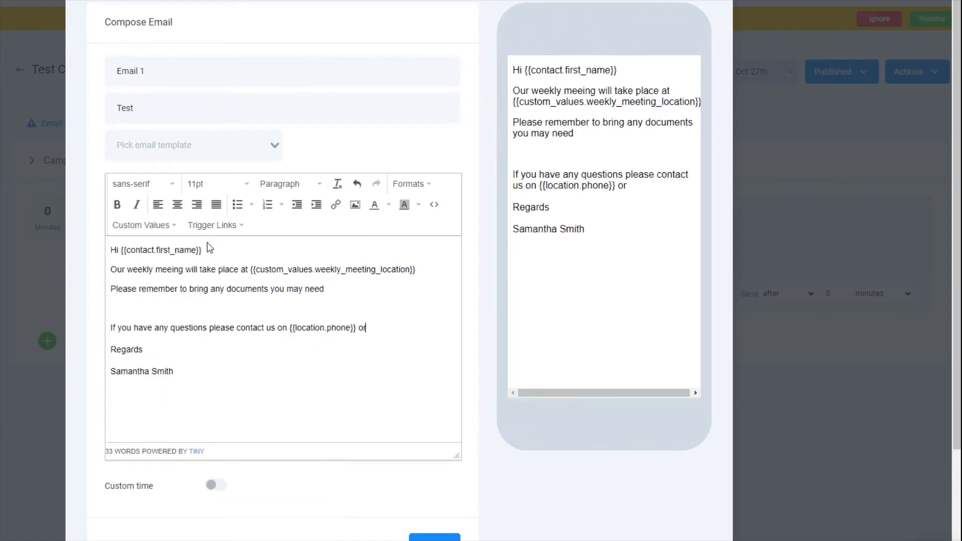
click(152, 225)
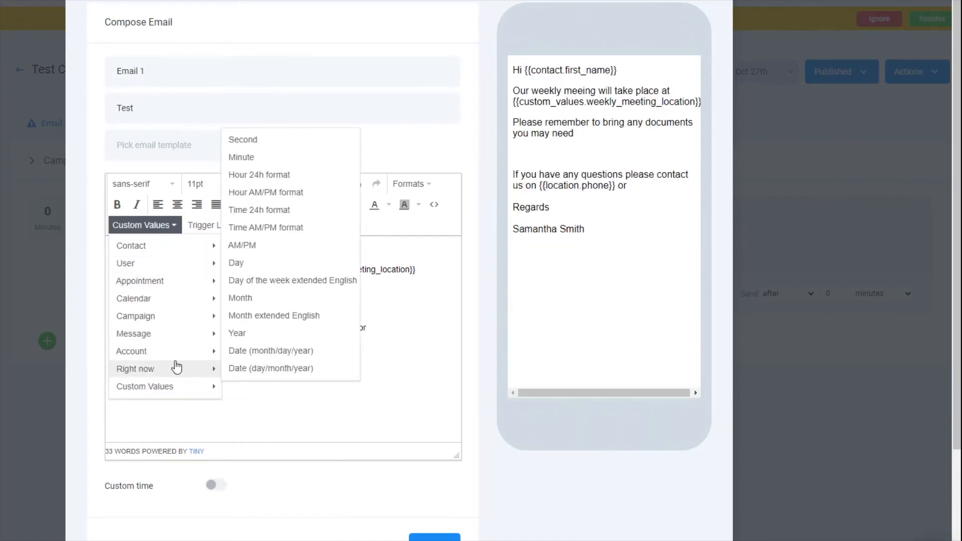
mouse_move(162, 357)
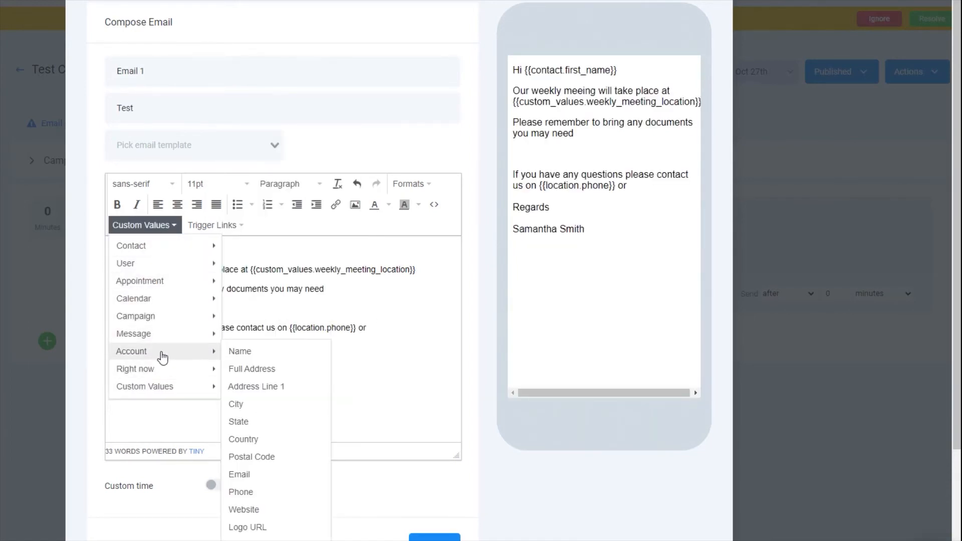
click(248, 474)
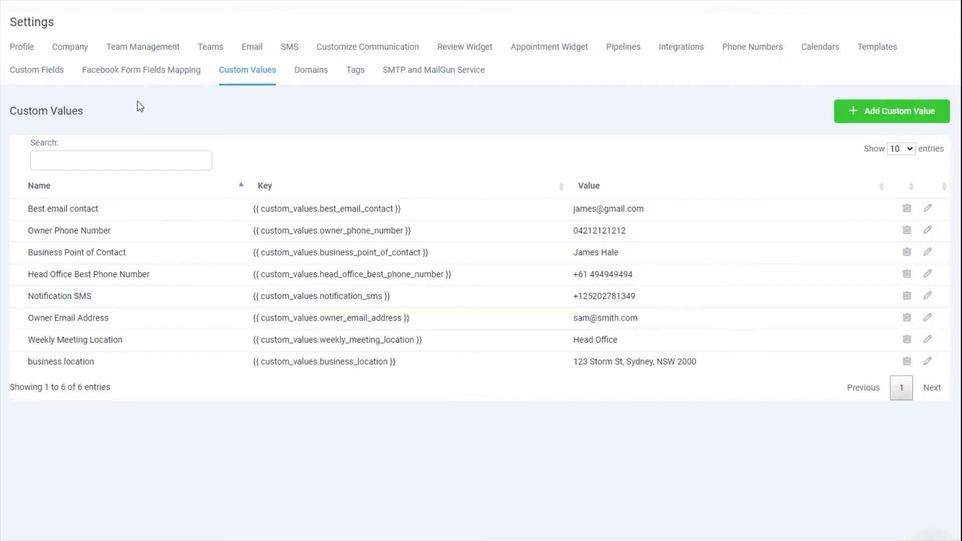
Check the Company settings: Company Phone is set but Company Email is empty.
click(69, 58)
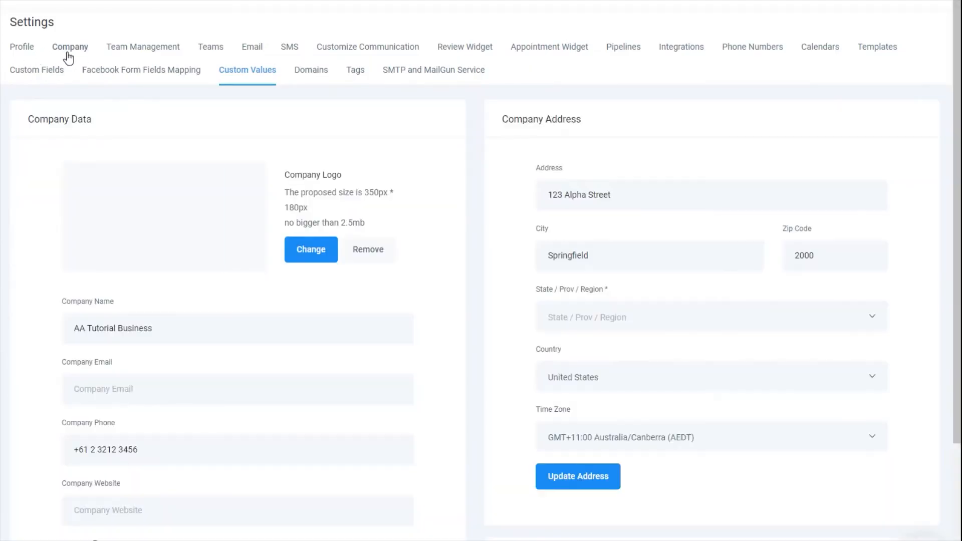
scroll(236, 318, down, 2)
double_click(111, 279)
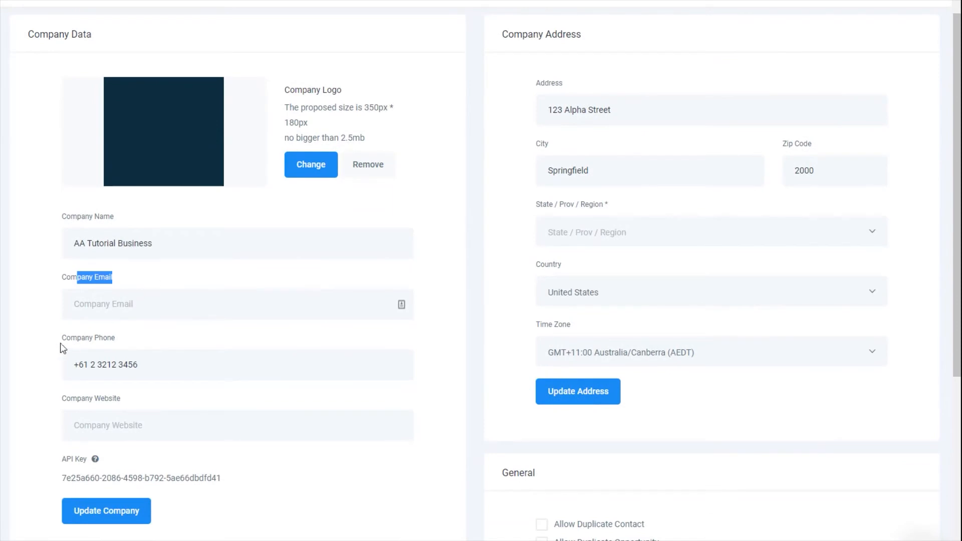
drag(63, 337, 138, 341)
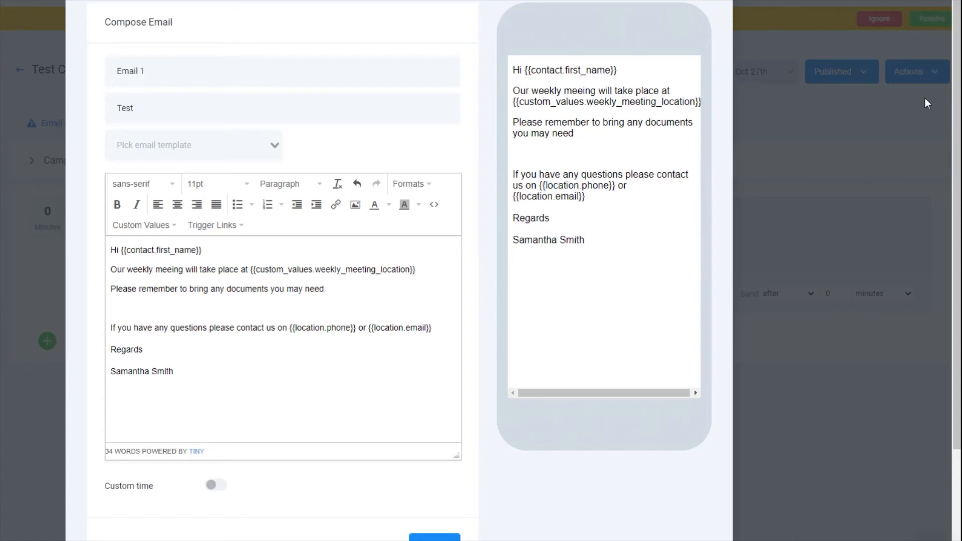
Try inserting the User Email and User Phone merge fields below the signature.
click(131, 226)
mouse_move(125, 253)
mouse_move(150, 266)
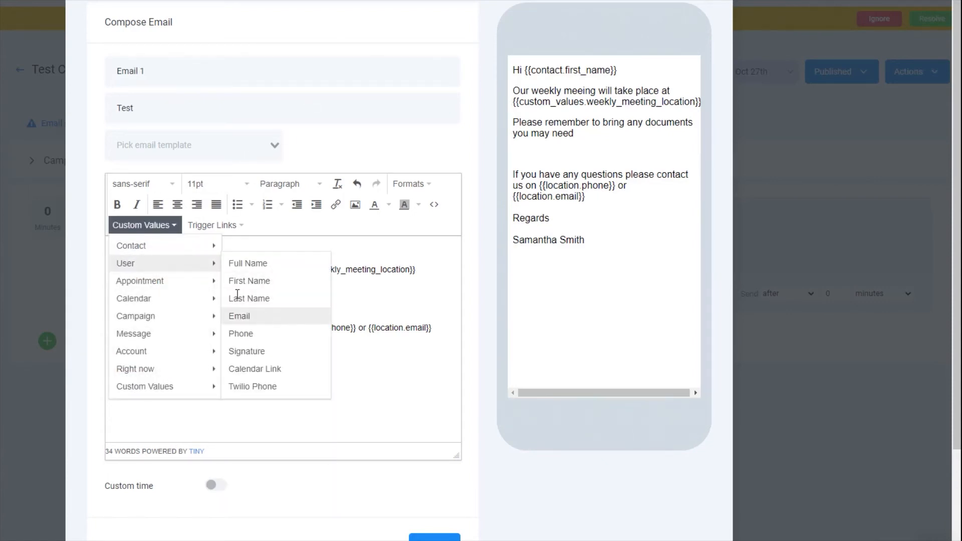
click(241, 316)
mouse_move(193, 266)
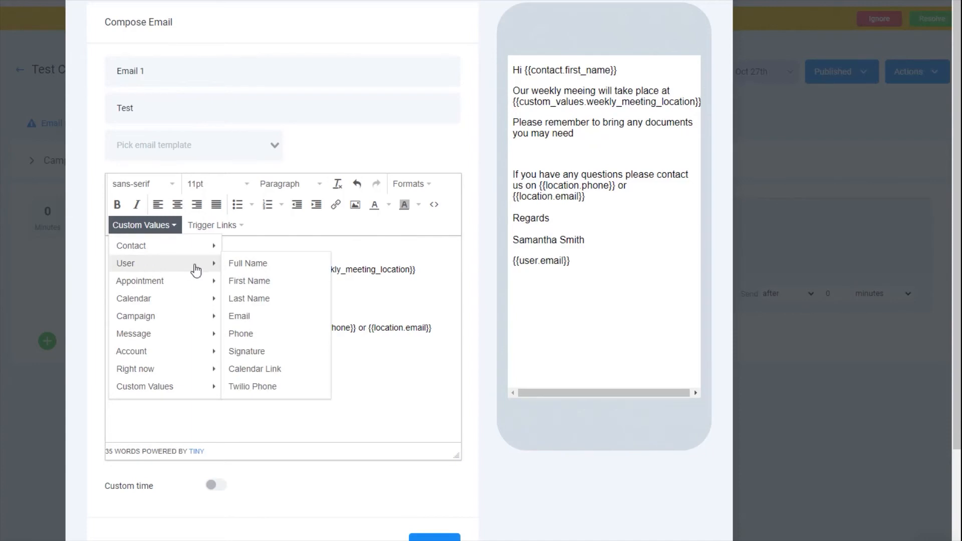
click(248, 332)
Browse the Custom Values merge-field list and close it without inserting anything.
click(151, 225)
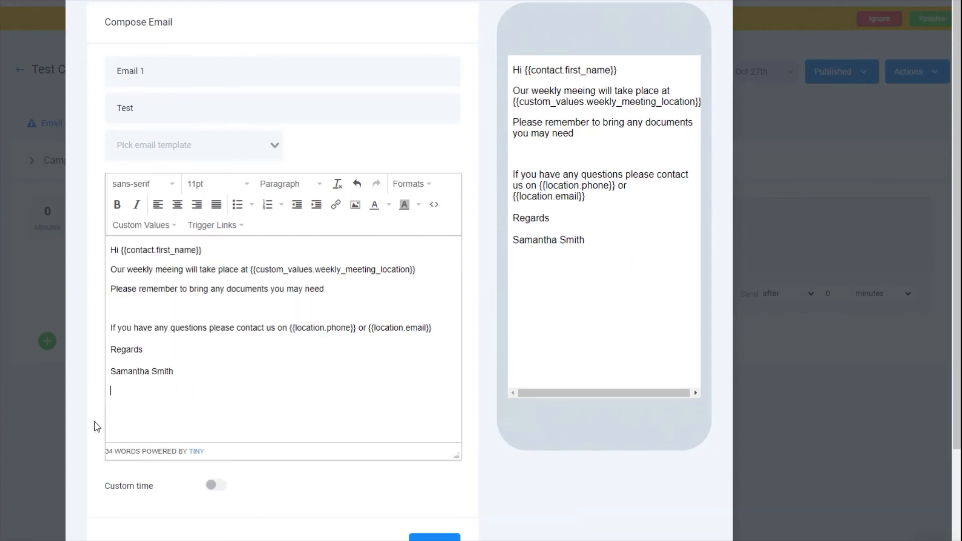
click(163, 227)
mouse_move(162, 387)
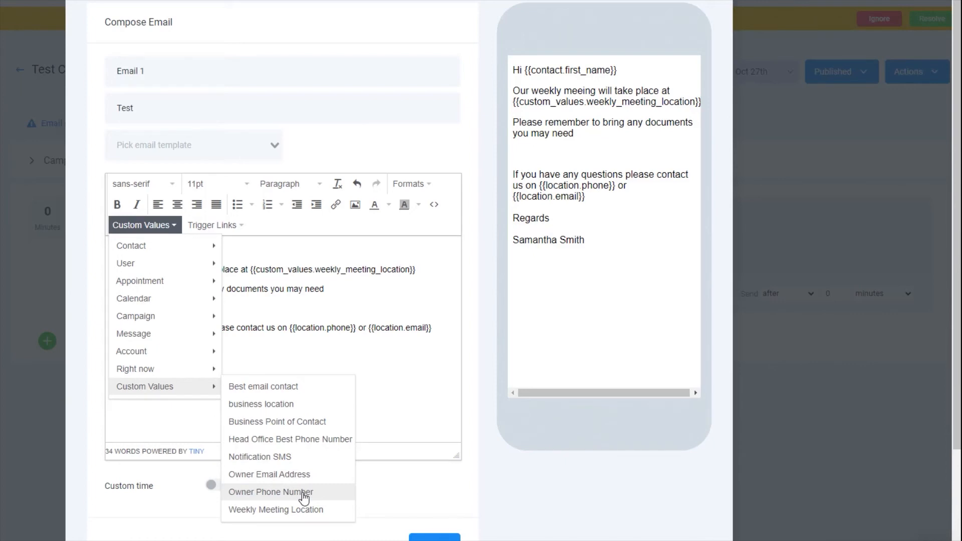
click(351, 399)
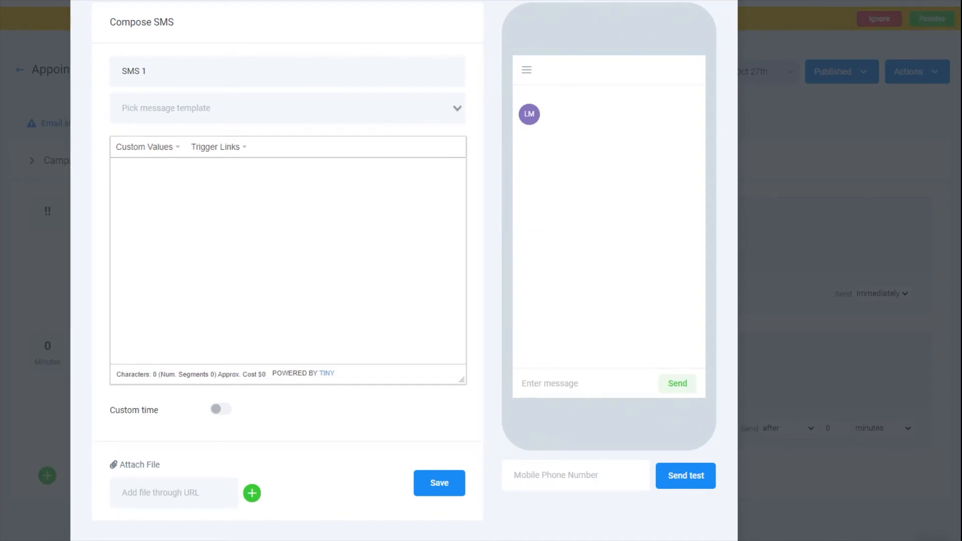
Write 'Hi {{contact.last_name}}' and 'Thanks for booking in a {{calendar.name}} with' in the SMS.
click(386, 200)
text(Hi)
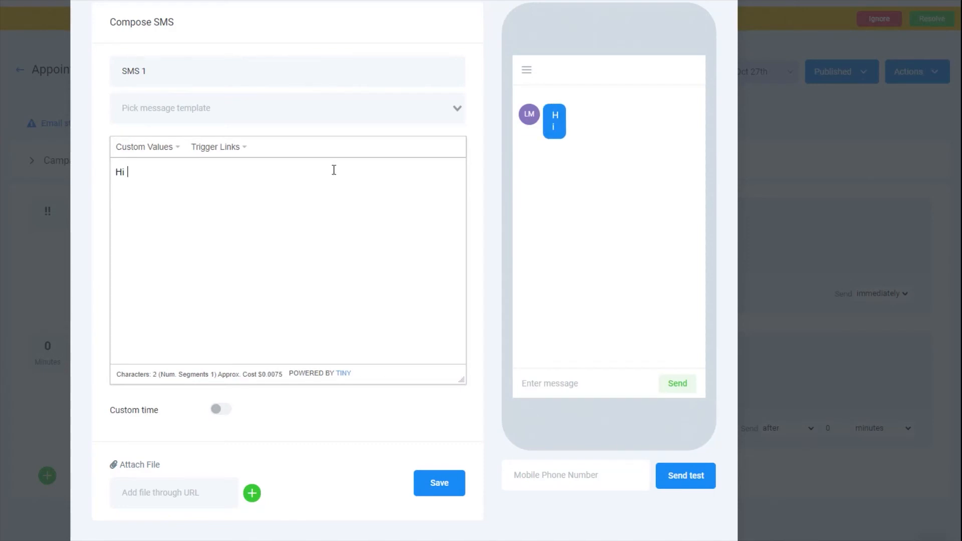
click(166, 151)
mouse_move(165, 169)
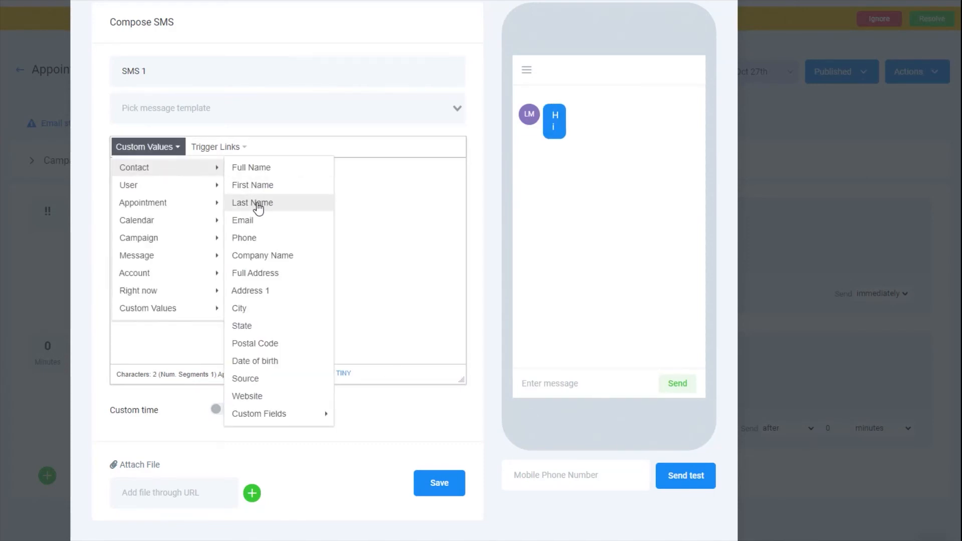
click(259, 206)
key(Return)
text(Thanks for booking in {{calendar.name}})
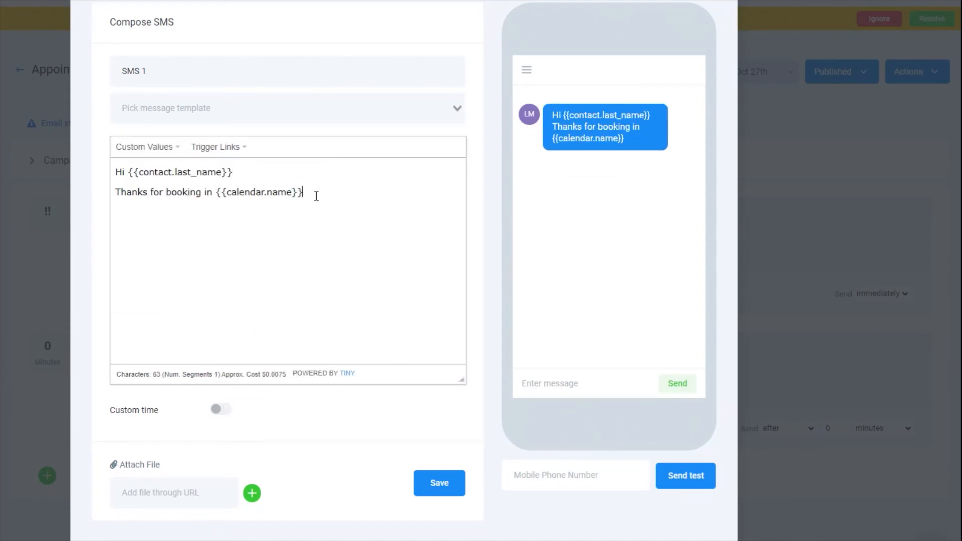
key(Left)
key(Left)
key(Left)
key(Left)
key(Left)
key(Left)
key(Left)
key(Left)
key(Left)
key(Left)
key(Left)
key(Left)
key(Left)
key(Left)
key(Left)
key(Left)
key(Left)
text(a)
key(End)
text(with)
Append {{location_owner.first_name}}, 'at', and {{appointment.start_time}} to the booking line.
click(125, 148)
mouse_move(192, 315)
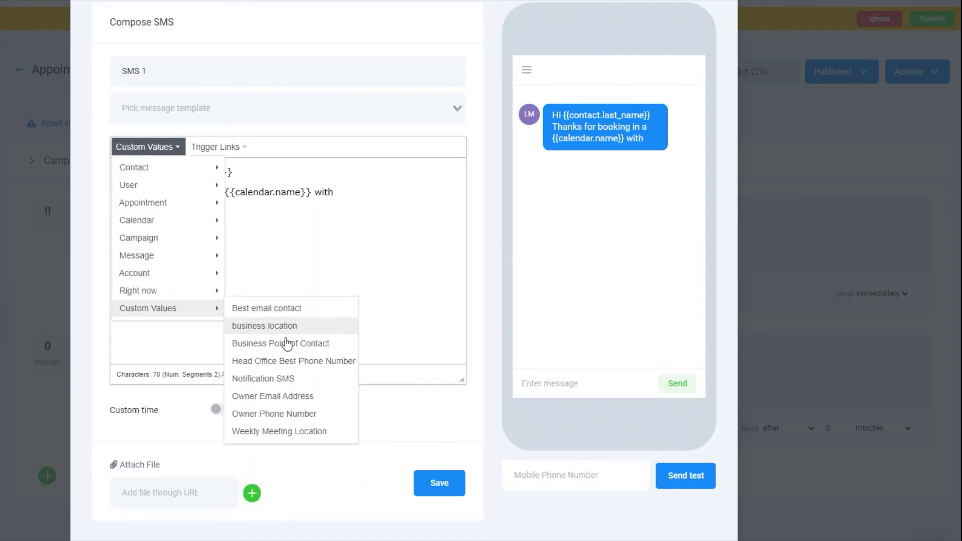
mouse_move(157, 281)
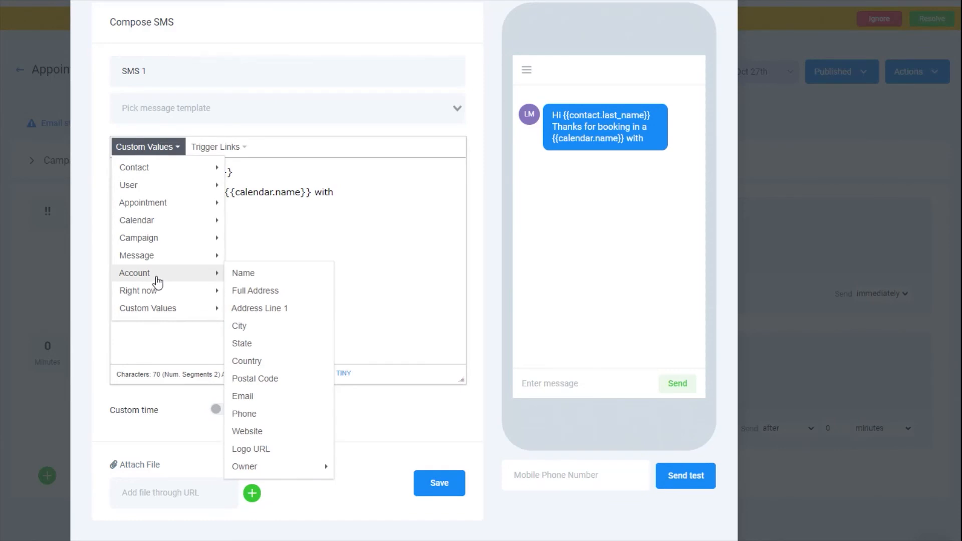
mouse_move(272, 476)
click(346, 469)
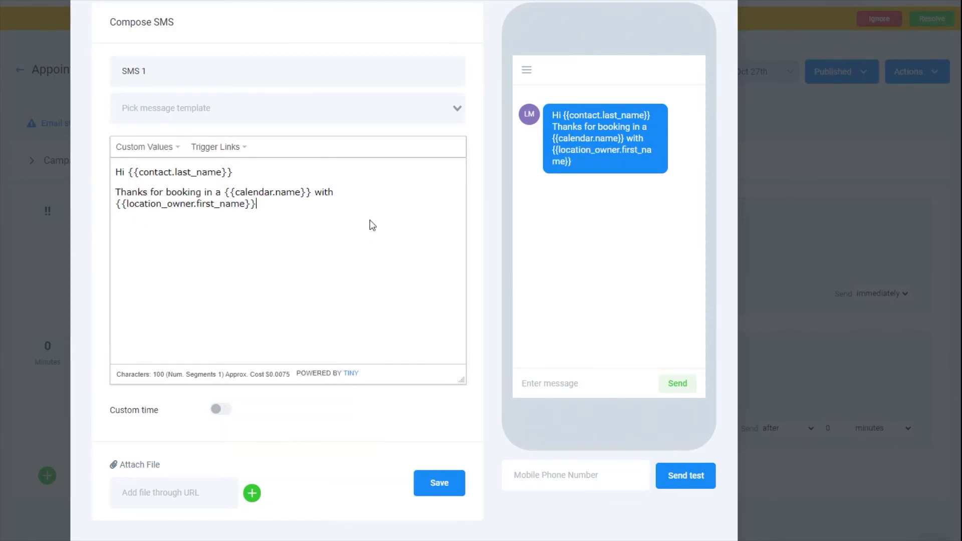
text(at)
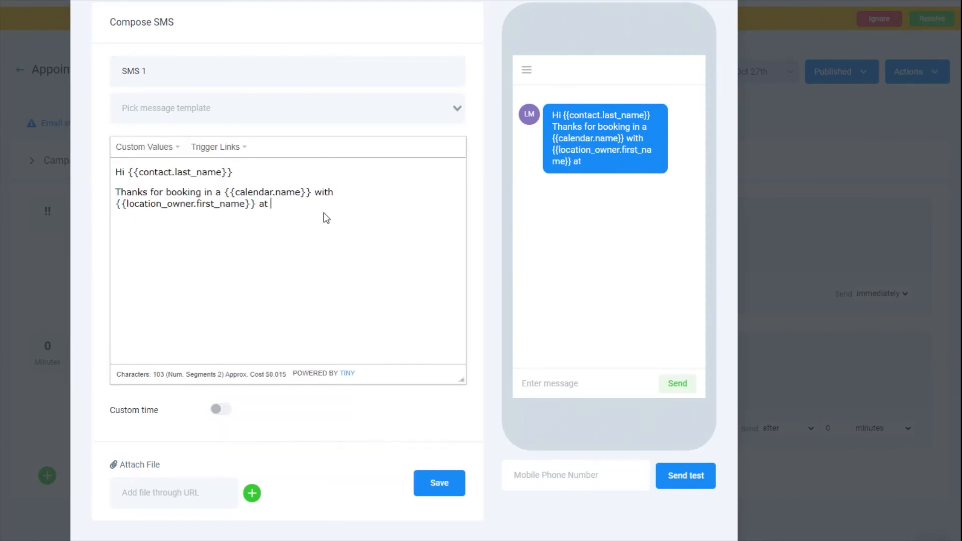
click(135, 150)
mouse_move(159, 207)
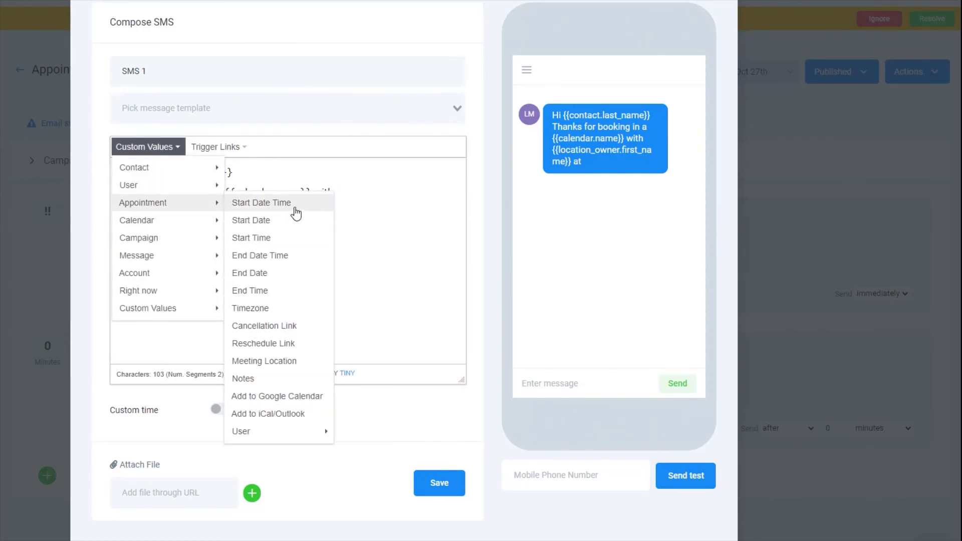
click(295, 213)
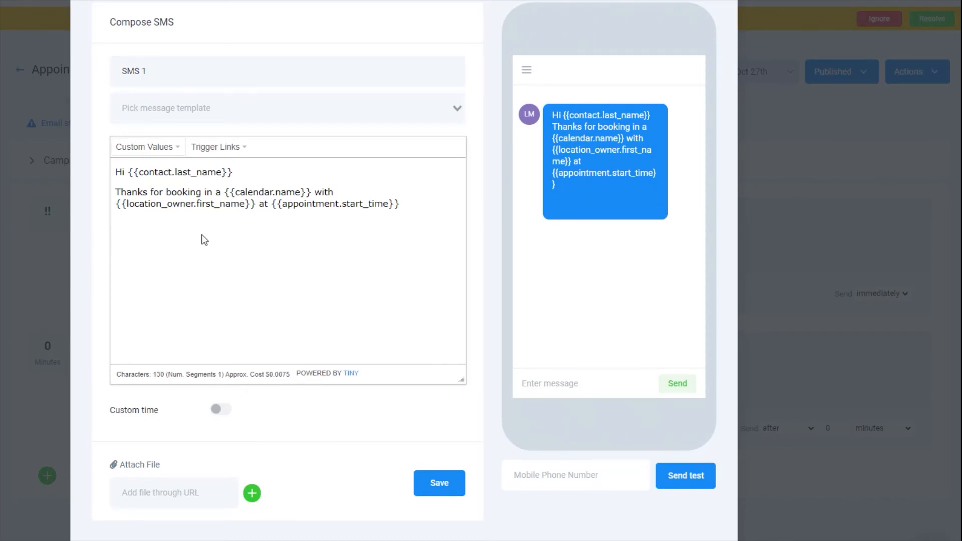
Add the line 'As a reminder, our address is {{appointment.meeting_location}}.'.
key(Return)
text(We'll meet you at)
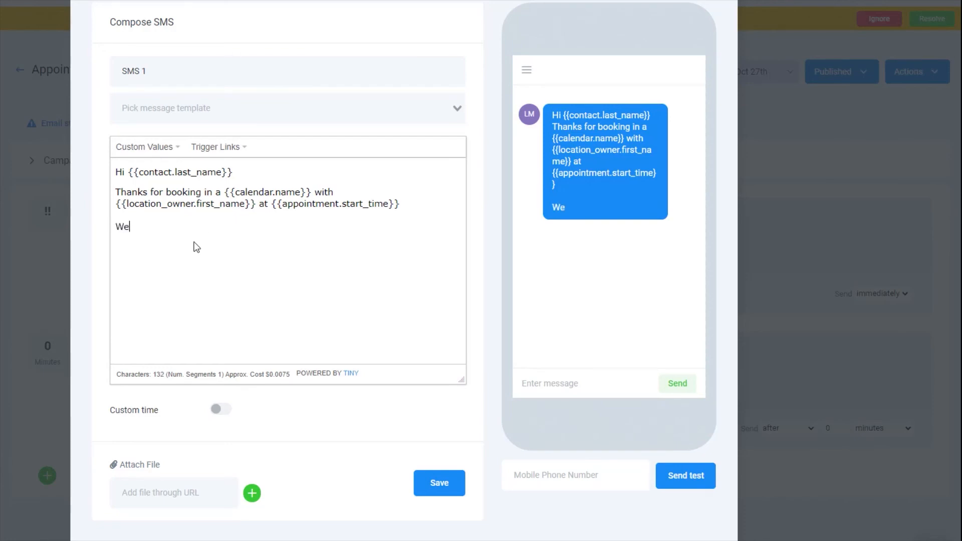
key(shift+Home)
text(As a reminder, our address is)
click(150, 152)
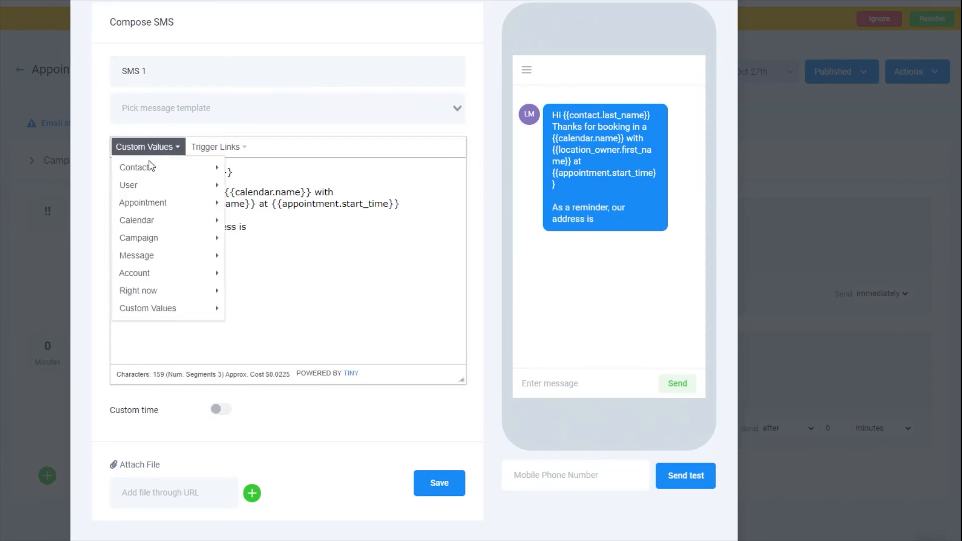
mouse_move(166, 203)
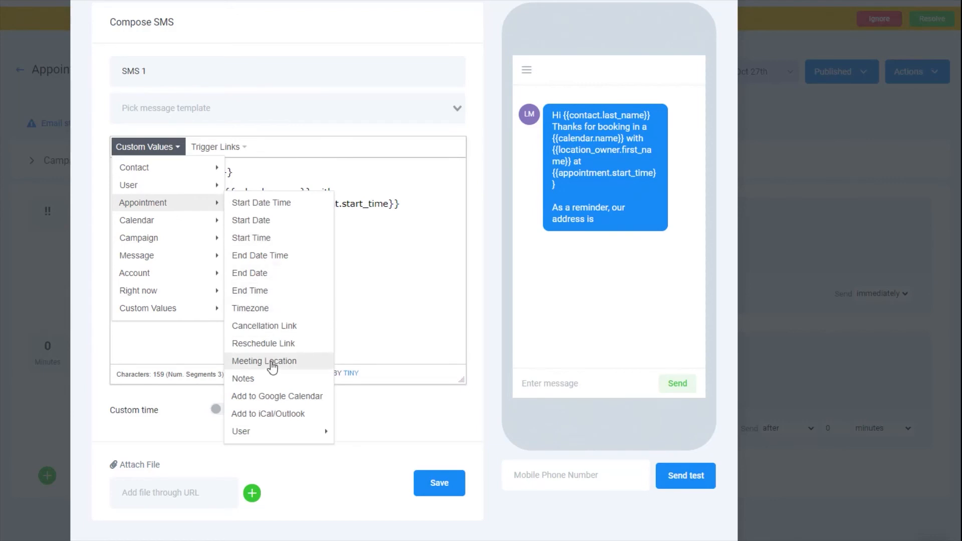
click(273, 362)
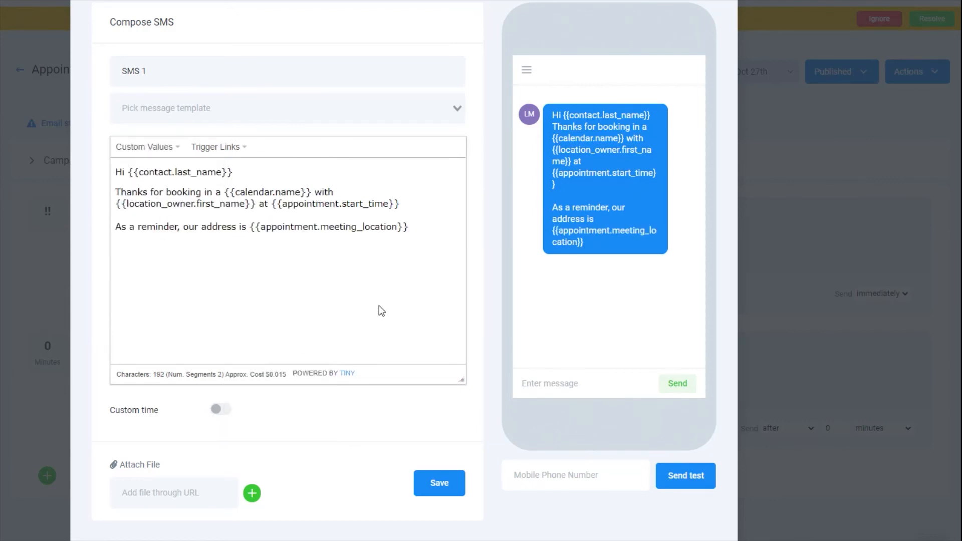
text(.)
Add a reschedule line with the reschedule link and {{location.phone}}, then save the SMS.
key(Return)
text(If you want to reschedule you can do so here)
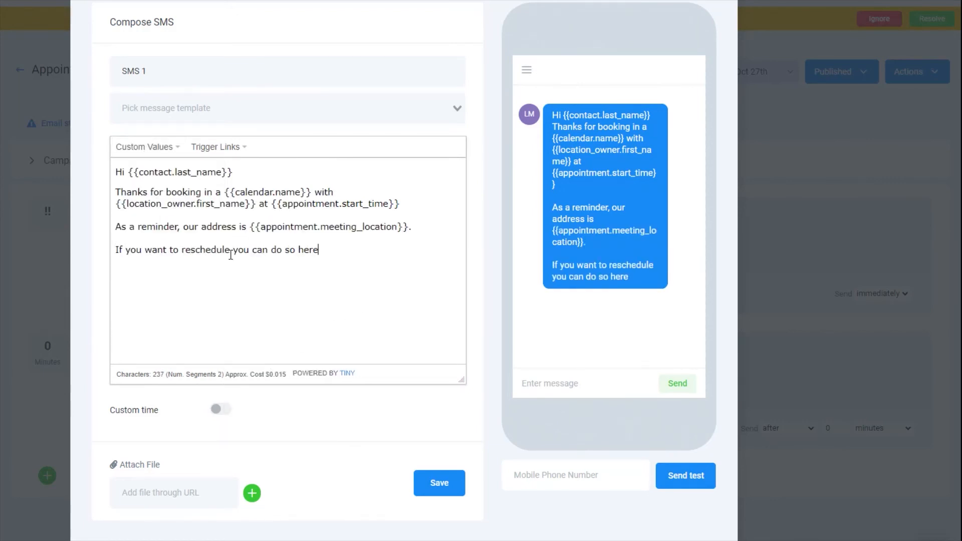
text( or call us at)
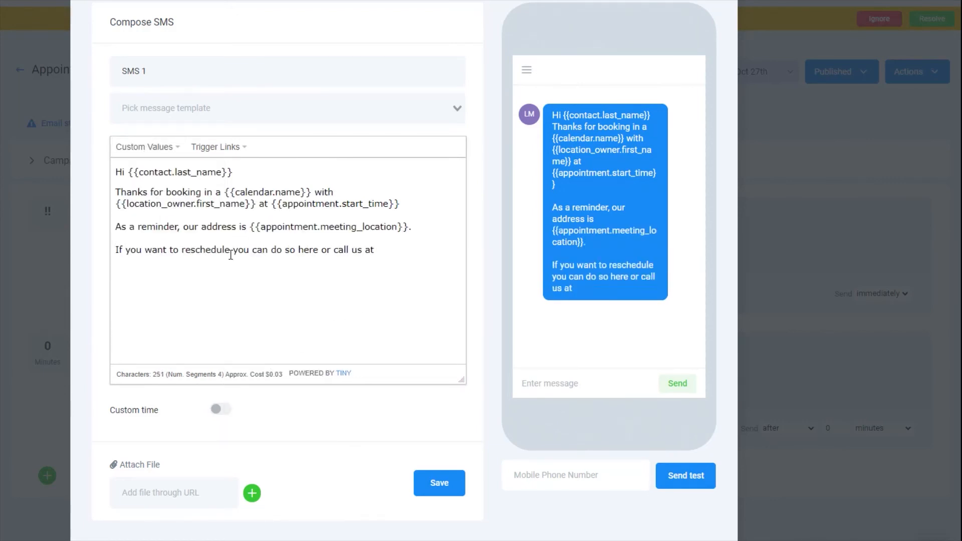
click(321, 250)
click(144, 147)
mouse_move(143, 203)
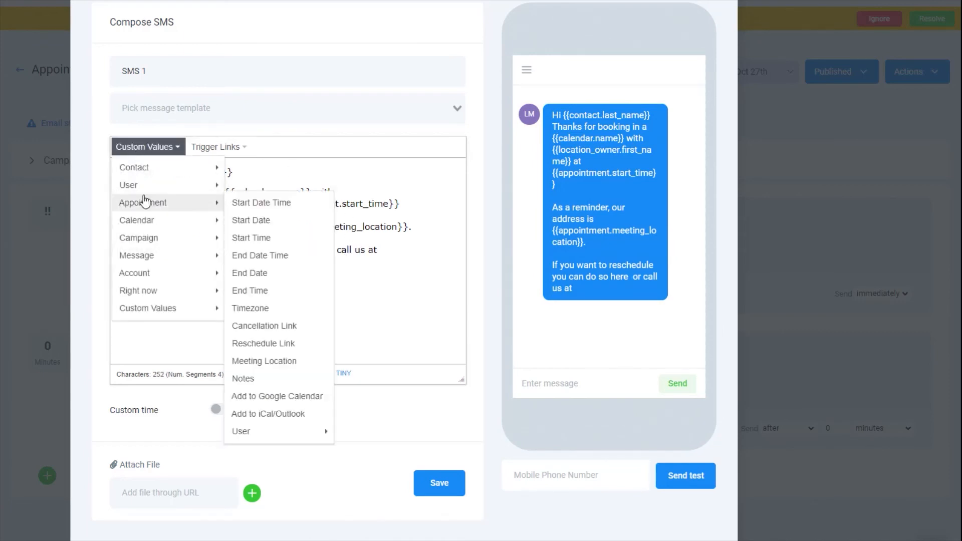
click(257, 343)
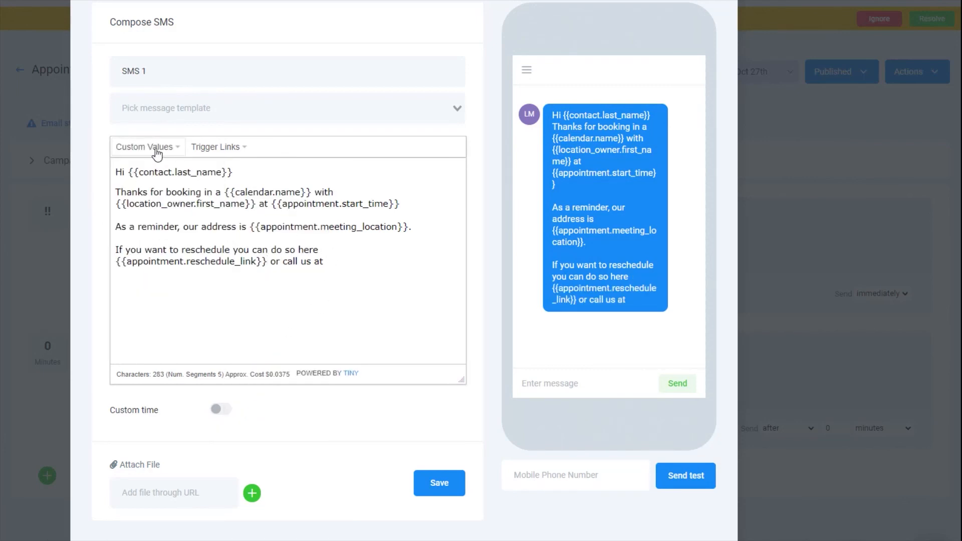
click(157, 153)
mouse_move(140, 319)
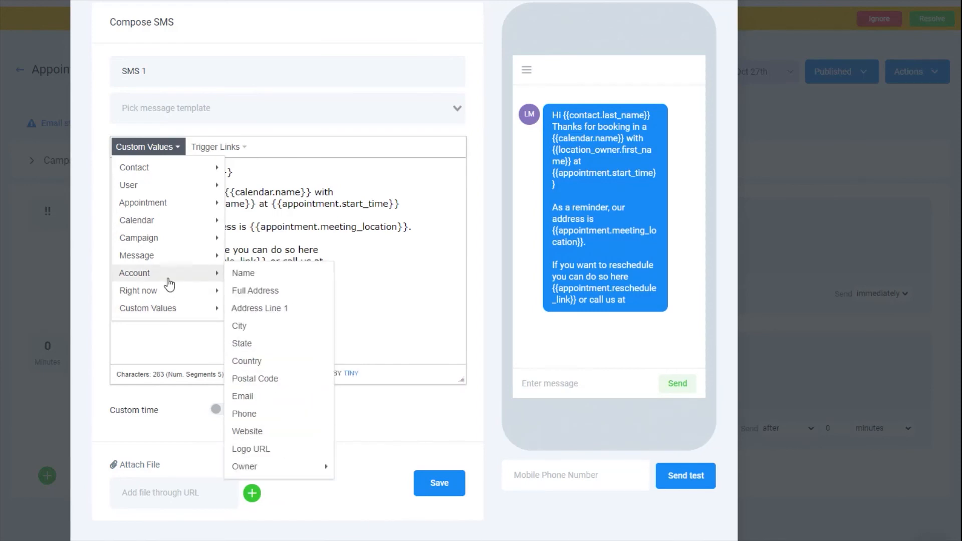
mouse_move(168, 275)
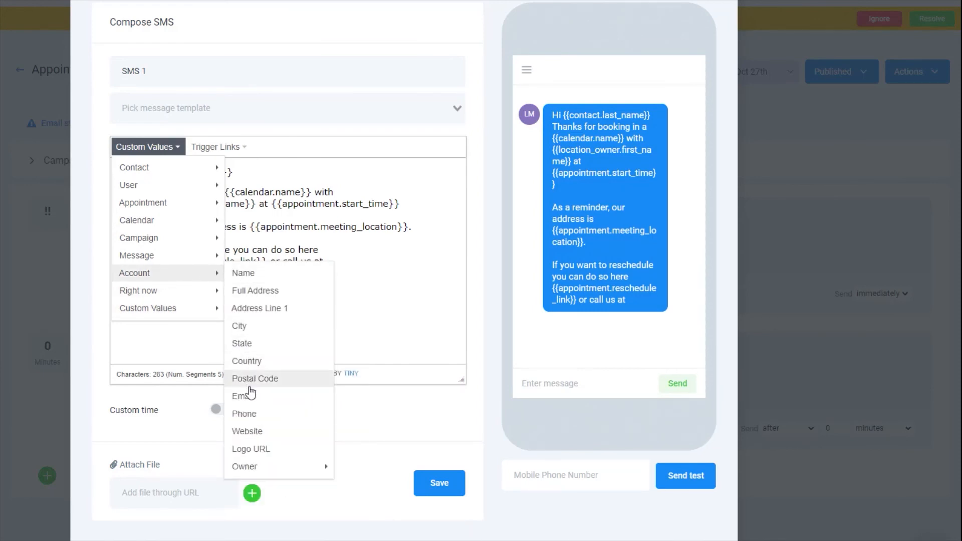
click(237, 414)
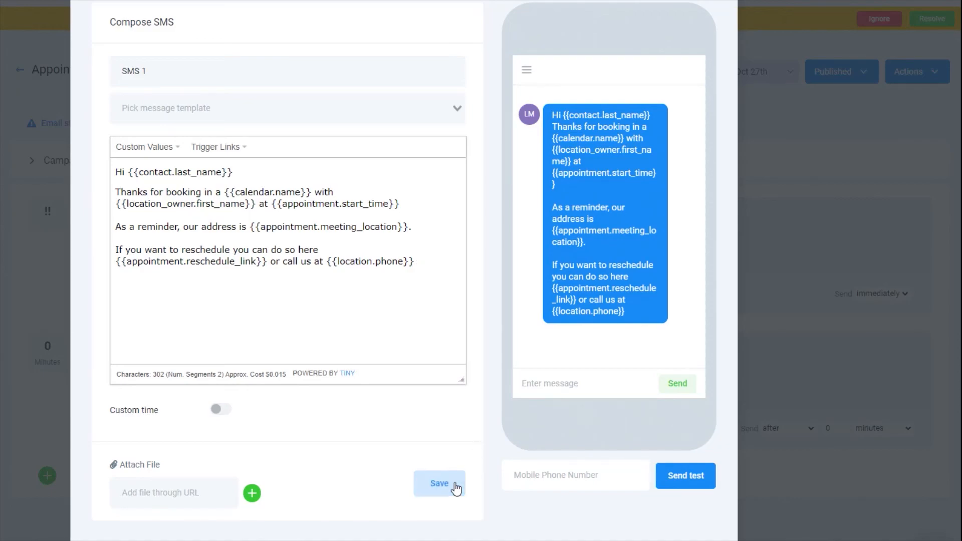
click(455, 486)
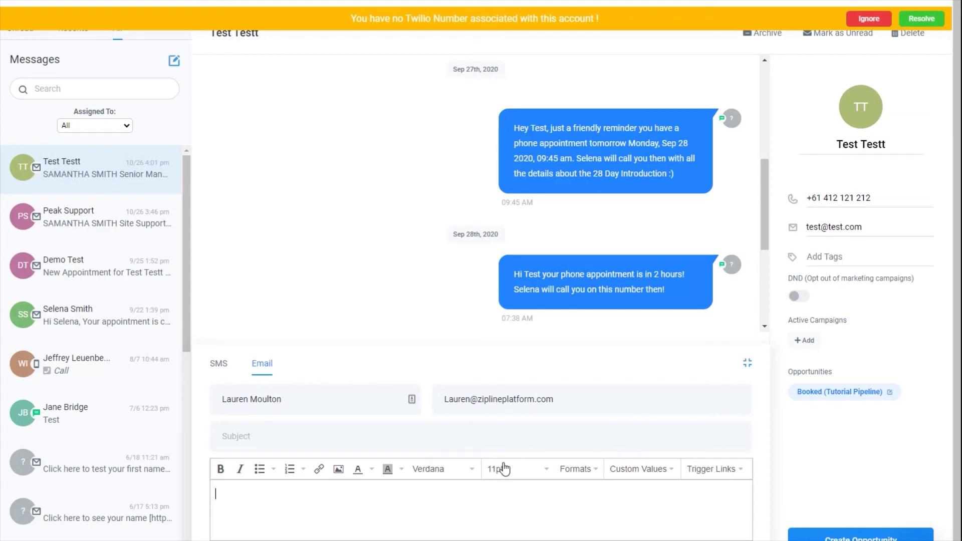
Apply the 'Email Signature 1 - Christmas Template' to the contact email.
click(633, 479)
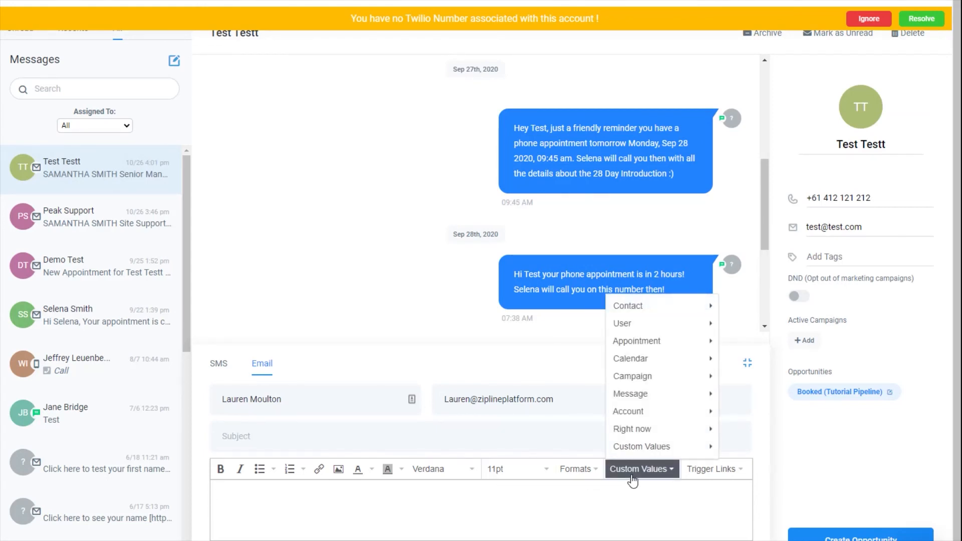
mouse_move(665, 437)
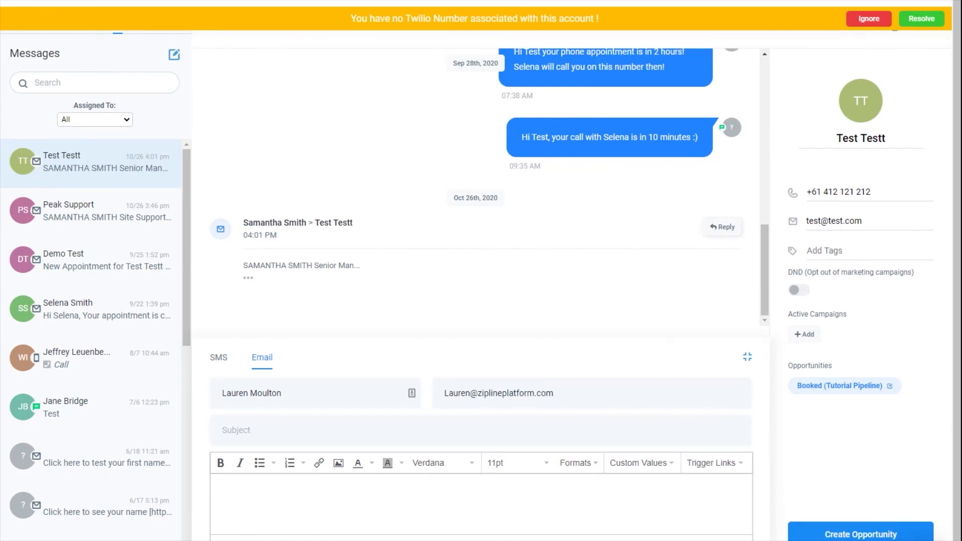
click(358, 539)
click(407, 77)
click(331, 103)
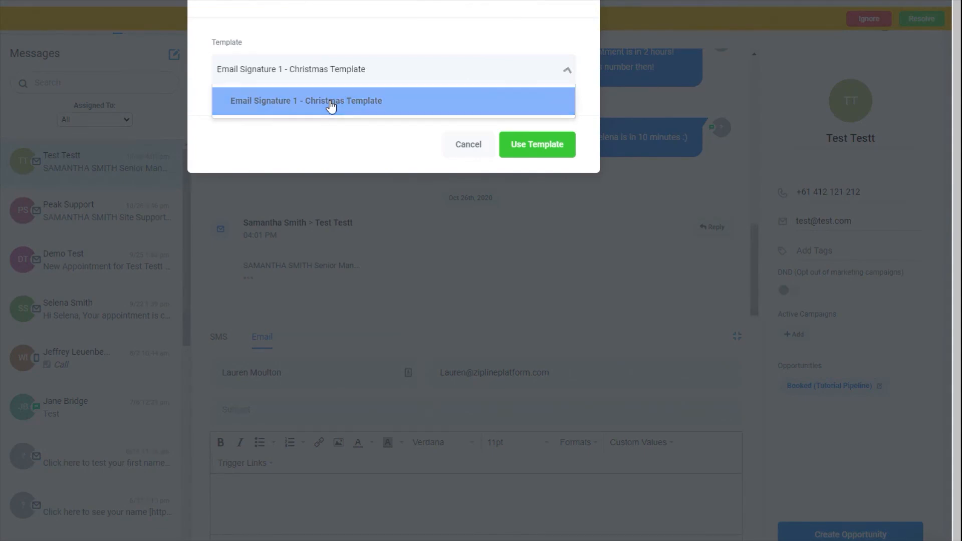
click(554, 145)
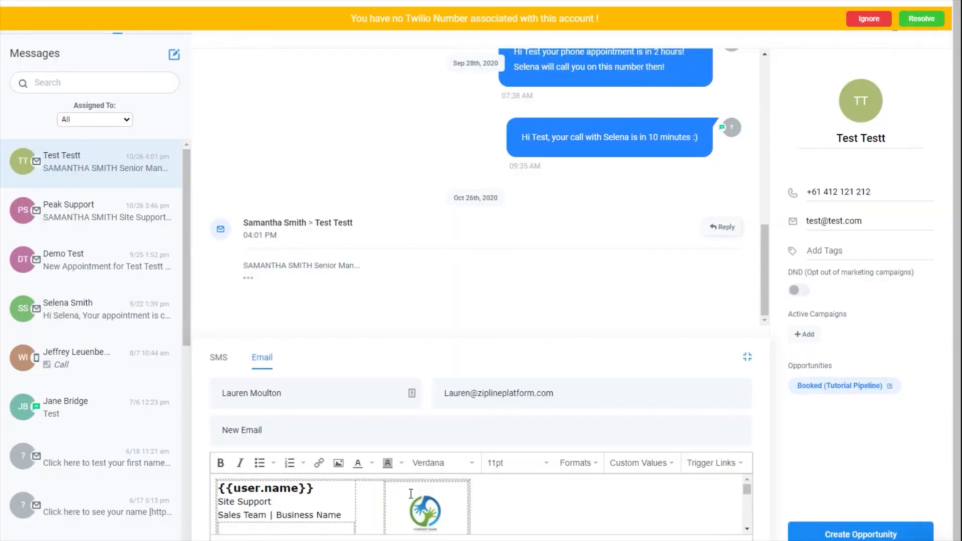
Review the signature's {{user.name}}, {{user.phone}} and {{user.email}} fields against the earlier email.
scroll(391, 494, down, 2)
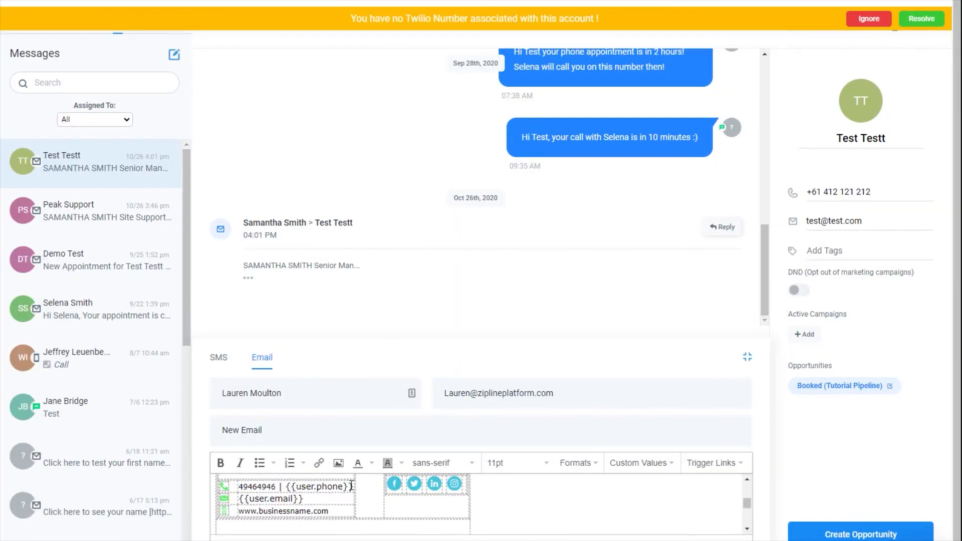
drag(352, 486, 287, 500)
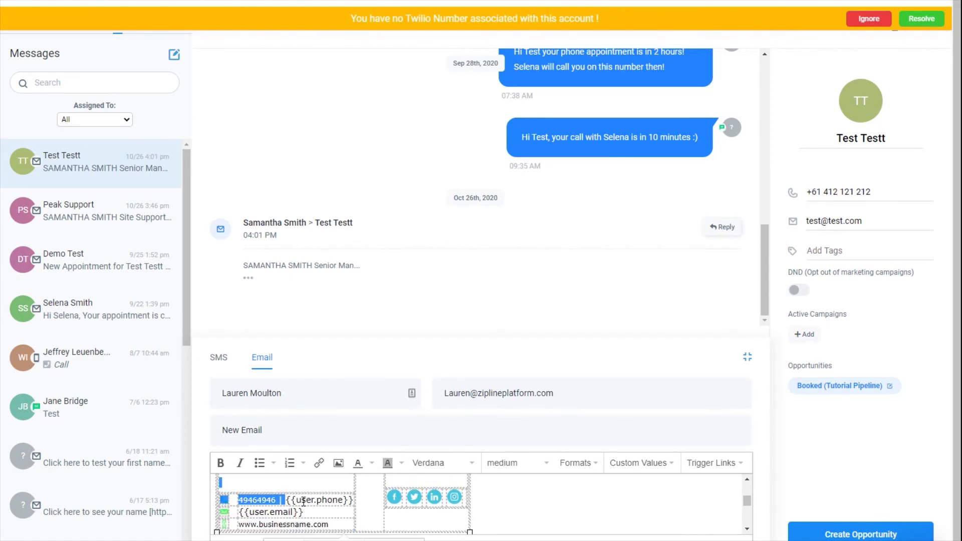
click(303, 501)
click(289, 512)
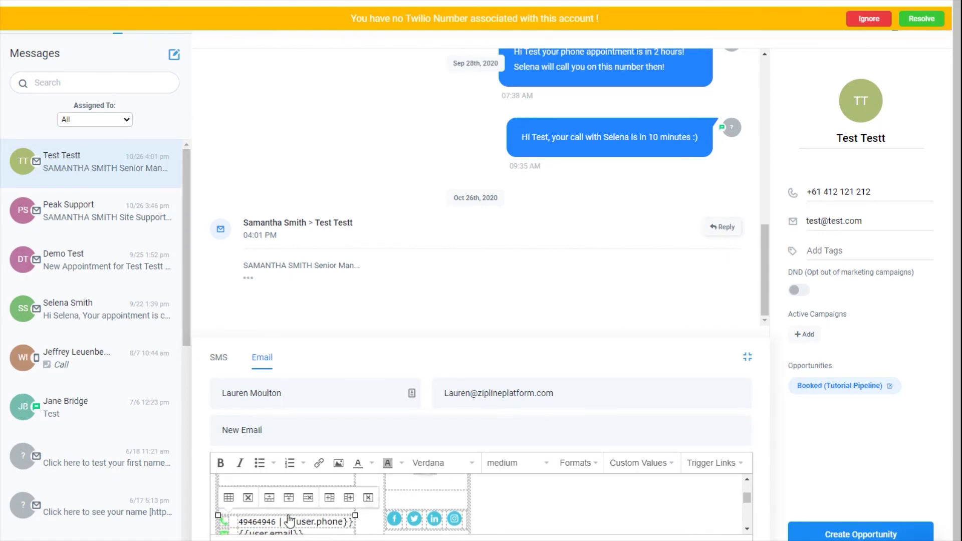
scroll(289, 522, up, 2)
click(290, 491)
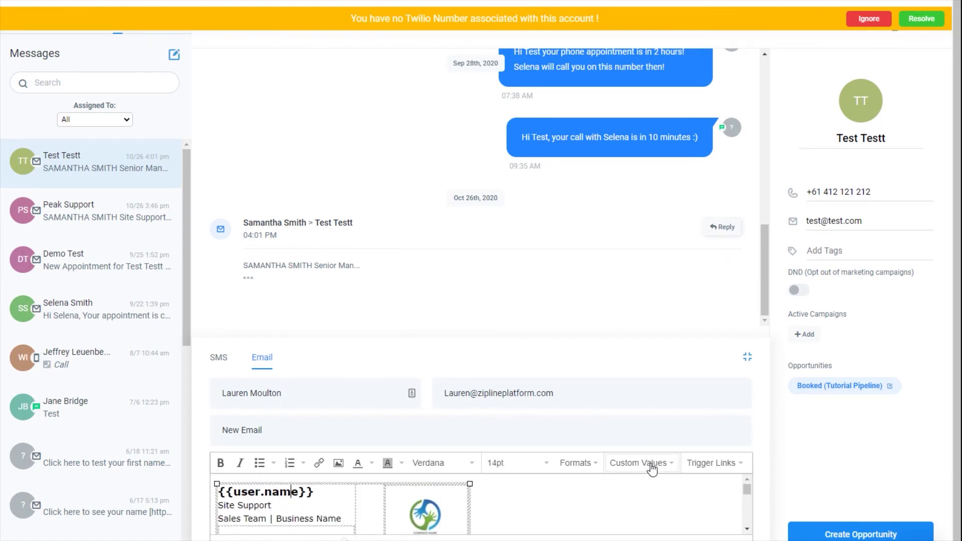
click(248, 279)
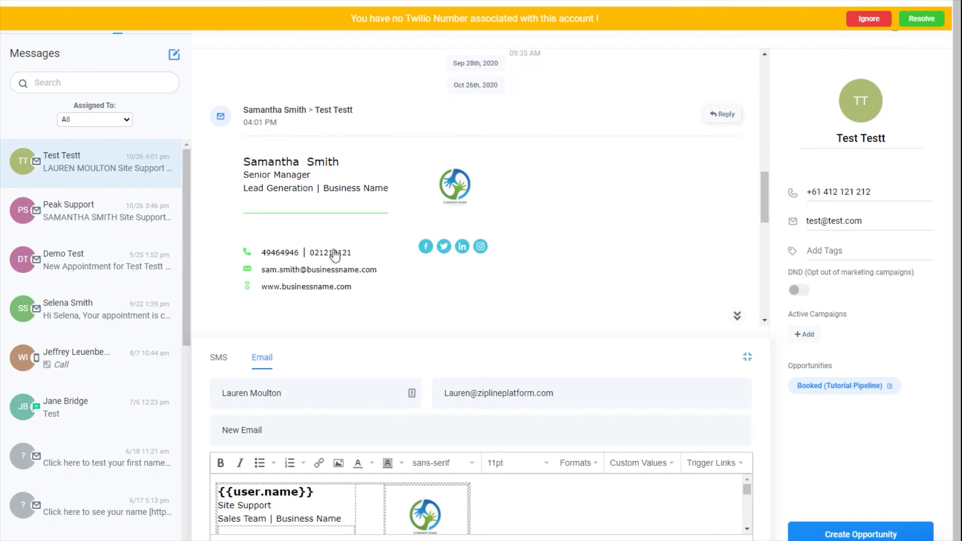
click(269, 507)
scroll(313, 529, down, 3)
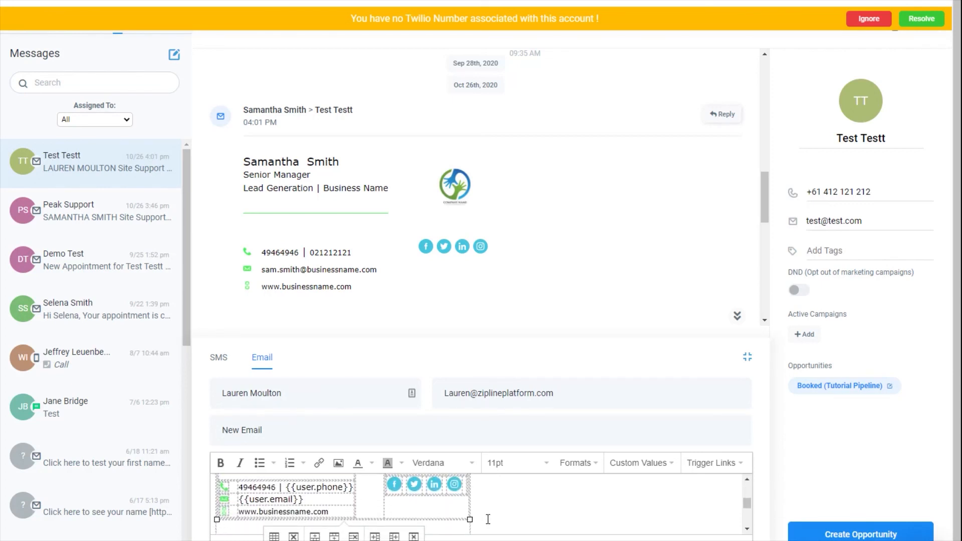
scroll(489, 520, down, 1)
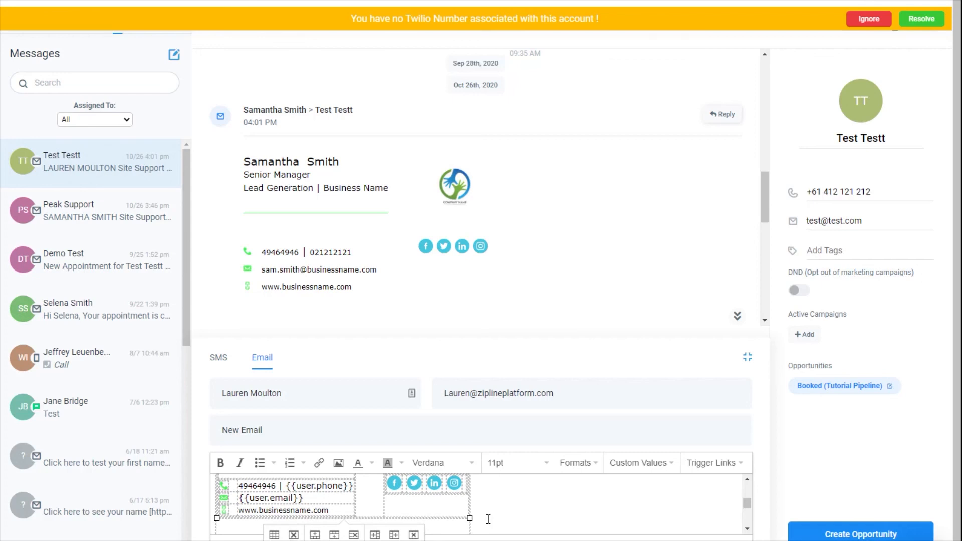